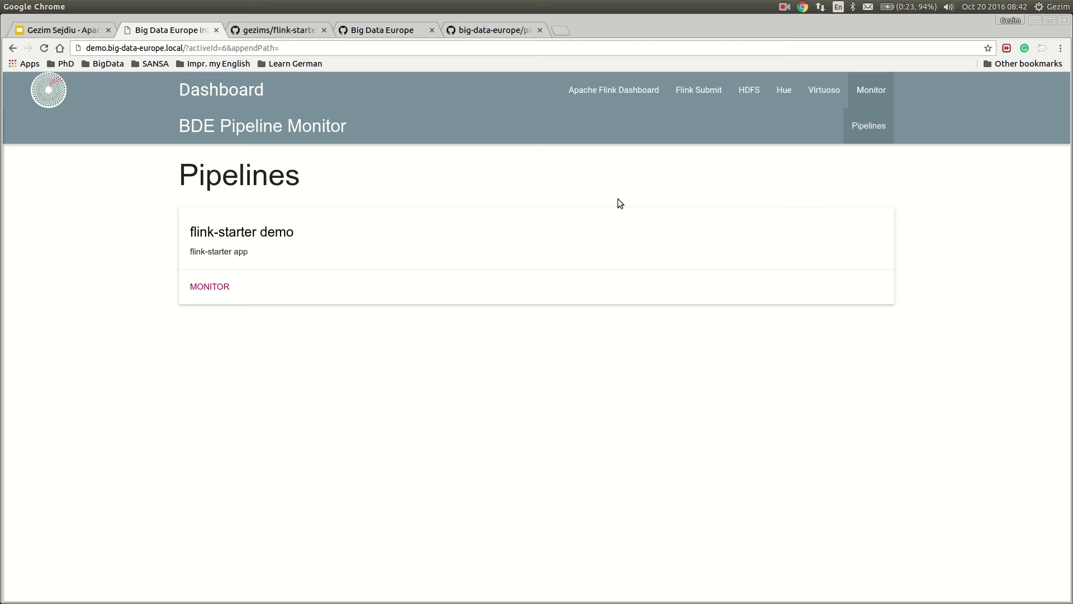
Open the flink-starter demo's pipeline steps, then bring up the 'Demo Flink application' slide
{"action": "left_click", "coordinate": [211, 286]}
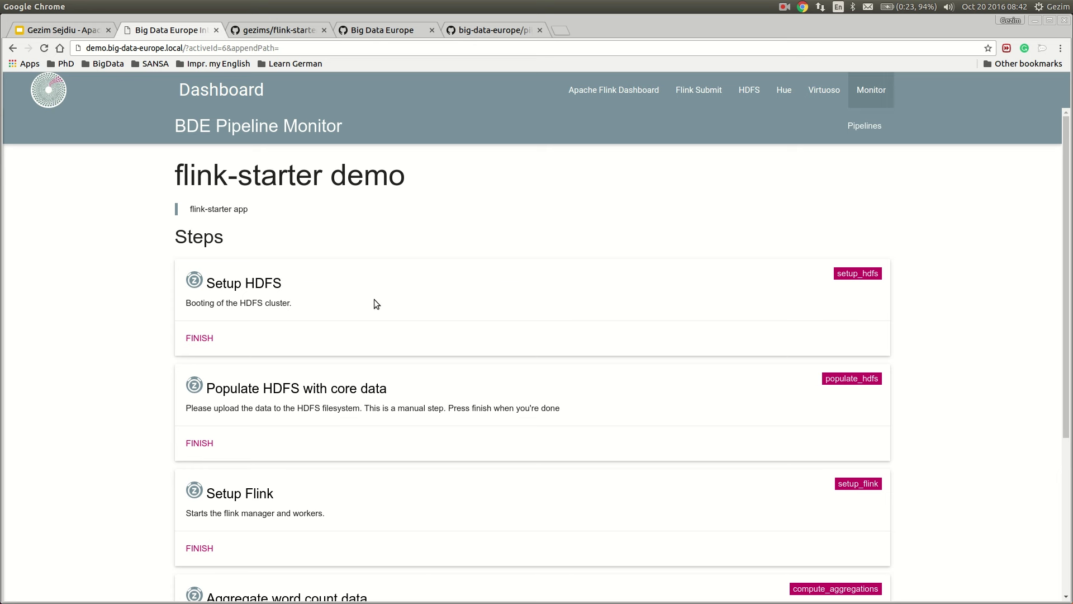
{"action": "key", "text": "alt+Tab"}
{"action": "key", "text": "alt+Tab"}
{"action": "key", "text": "alt+Tab"}
{"action": "key", "text": "alt+Tab"}
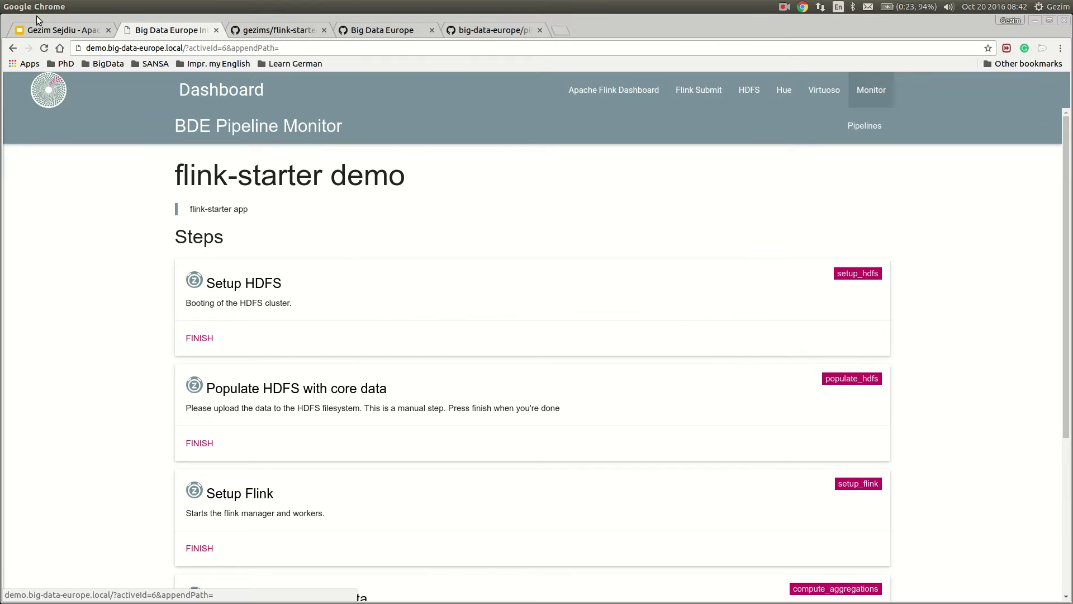
{"action": "left_click", "coordinate": [46, 31]}
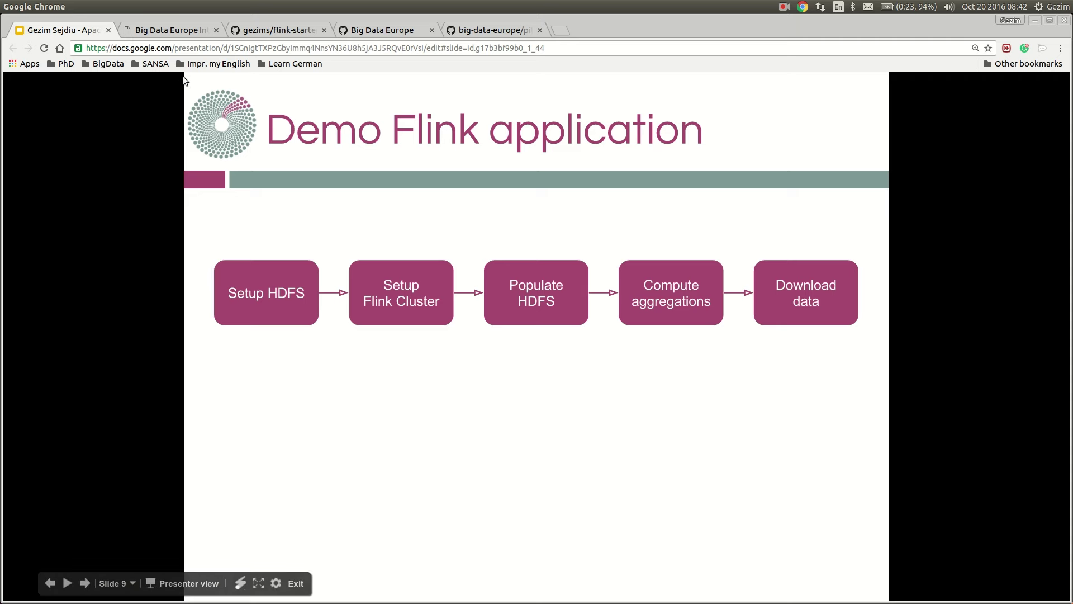
Return to the Integrator Dashboard's flink-starter steps page, starting with Setup HDFS
{"action": "left_click", "coordinate": [178, 31]}
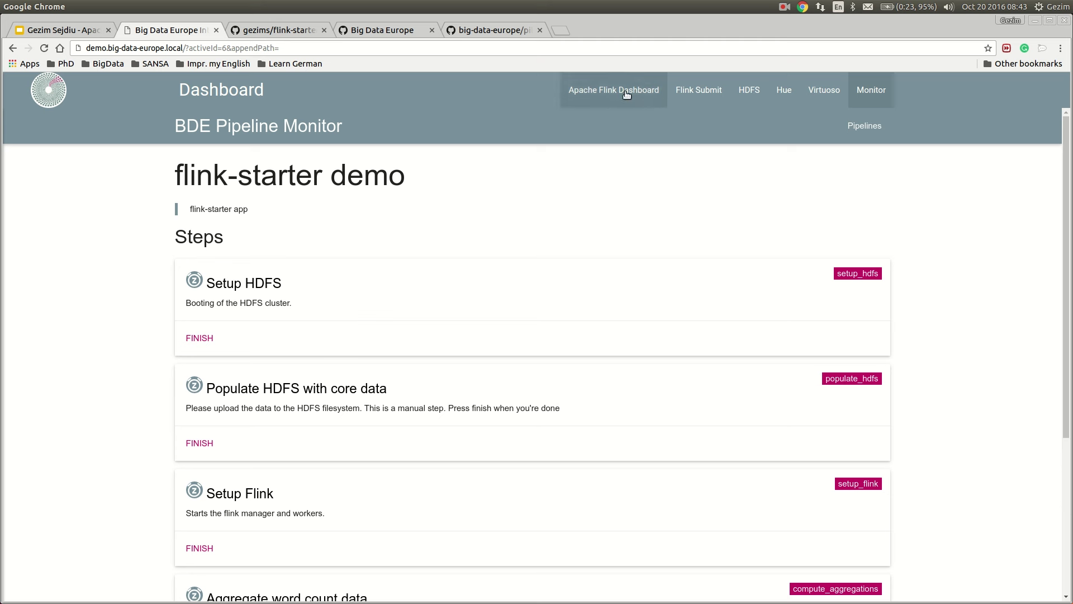
Open the Integrator Dashboard in a second tab placed beside the original
{"action": "left_click", "coordinate": [308, 47]}
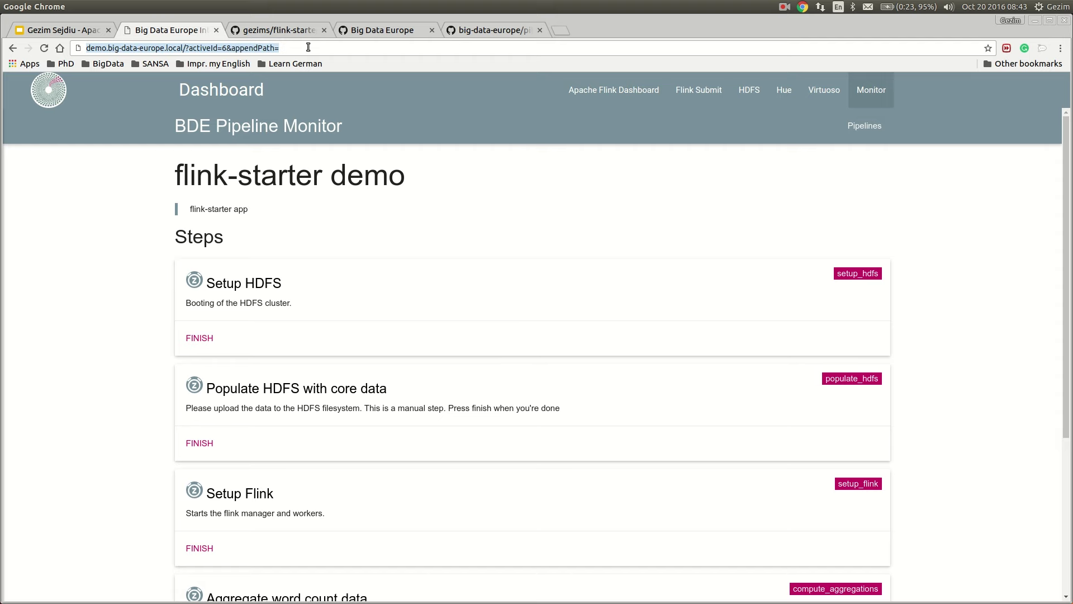
{"action": "key", "text": "ctrl+c"}
{"action": "key", "text": "ctrl+t"}
{"action": "key", "text": "ctrl+v"}
{"action": "key", "text": "Return"}
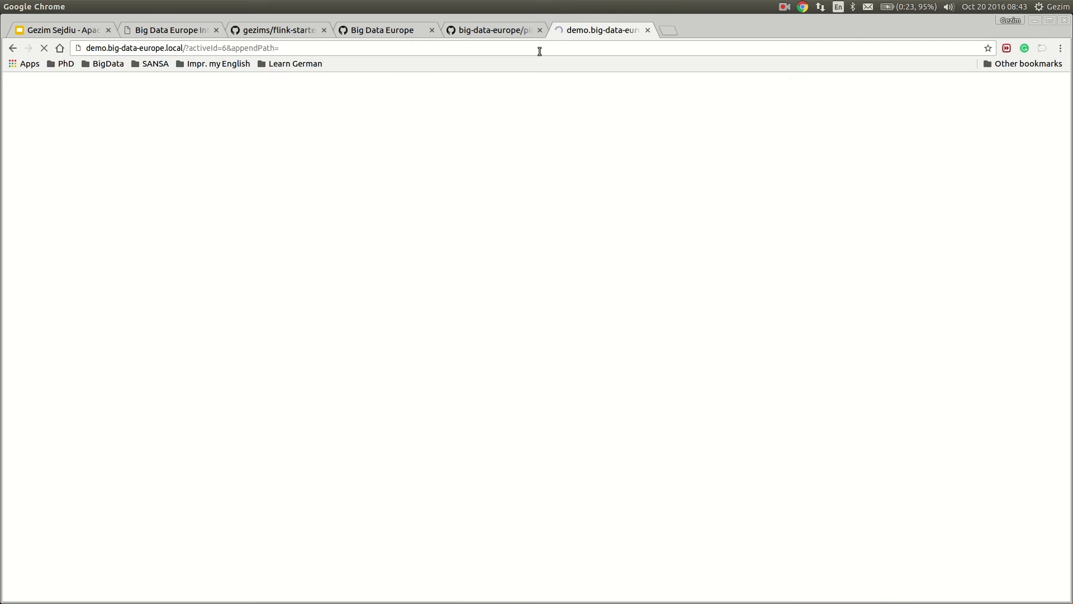
{"action": "left_click_drag", "start_coordinate": [569, 35], "coordinate": [268, 34]}
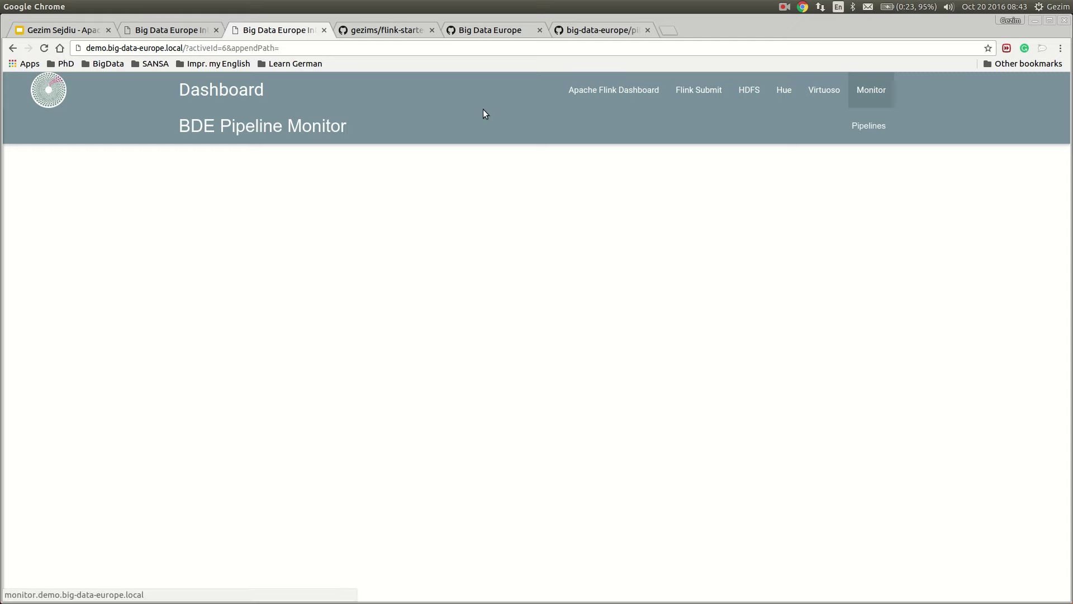
Look over the Apache Flink Dashboard, Flink Submit, and the HDFS overview's datanode list
{"action": "left_click", "coordinate": [633, 89]}
{"action": "left_click", "coordinate": [717, 93]}
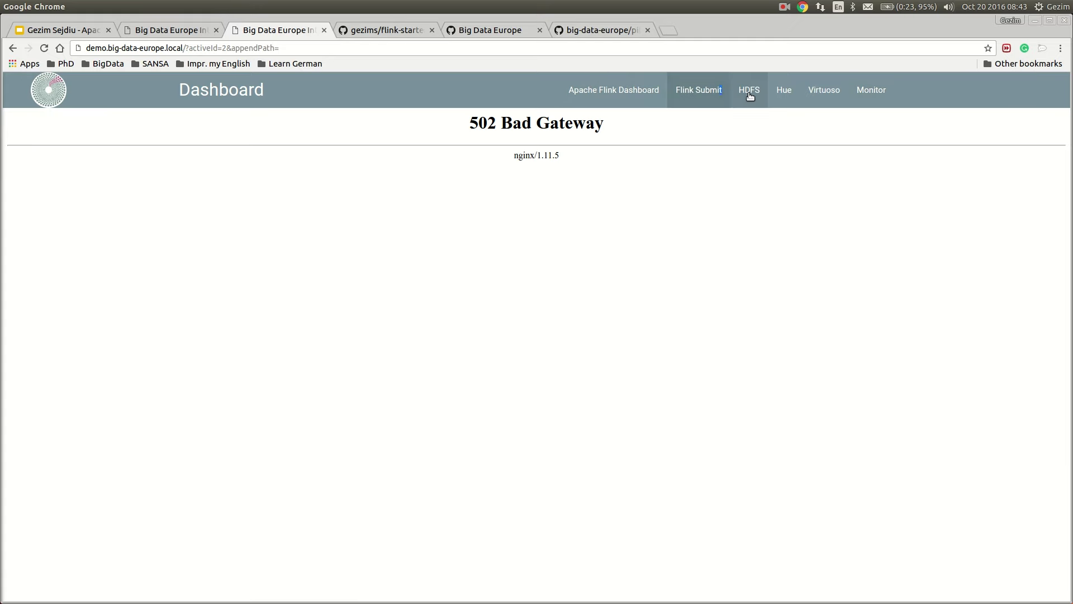
{"action": "left_click", "coordinate": [750, 95]}
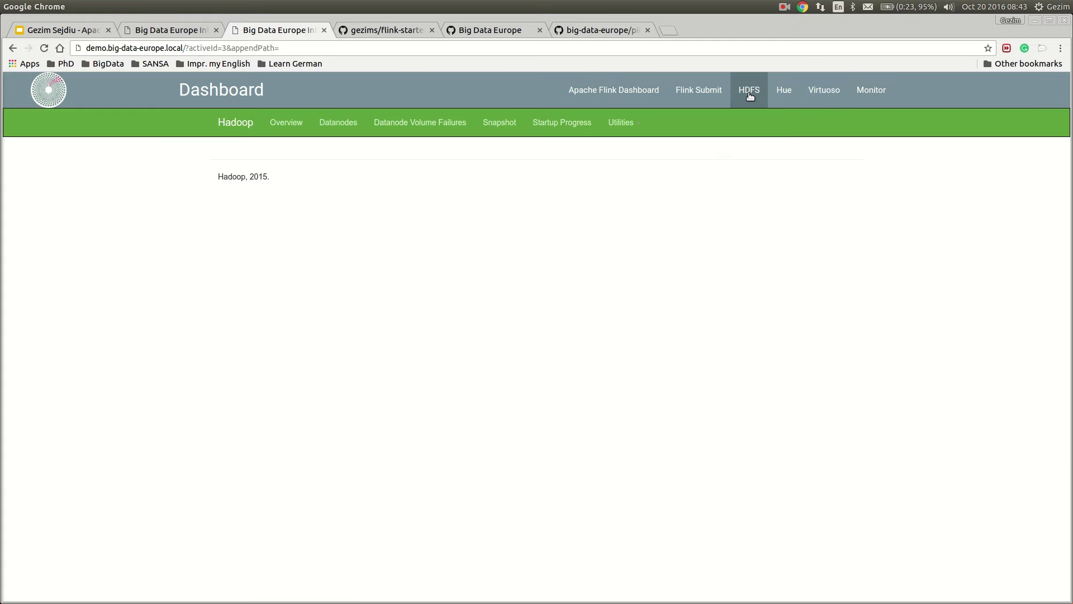
{"action": "left_click", "coordinate": [328, 115]}
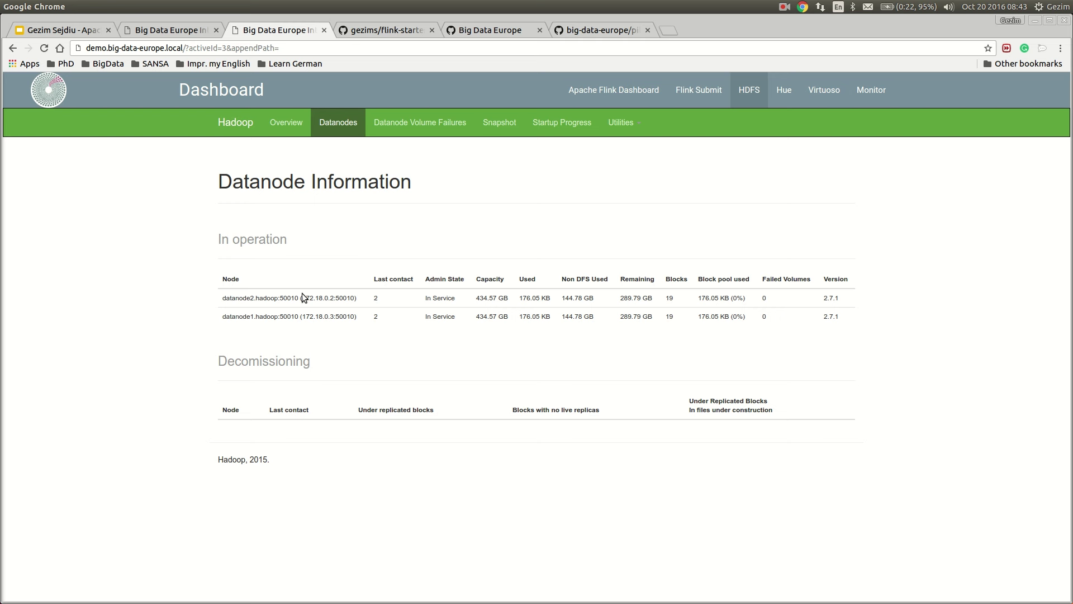
Browse the HDFS file system to /user/root/input, which holds Flink_README.md (5.61 KB)
{"action": "left_click", "coordinate": [637, 124]}
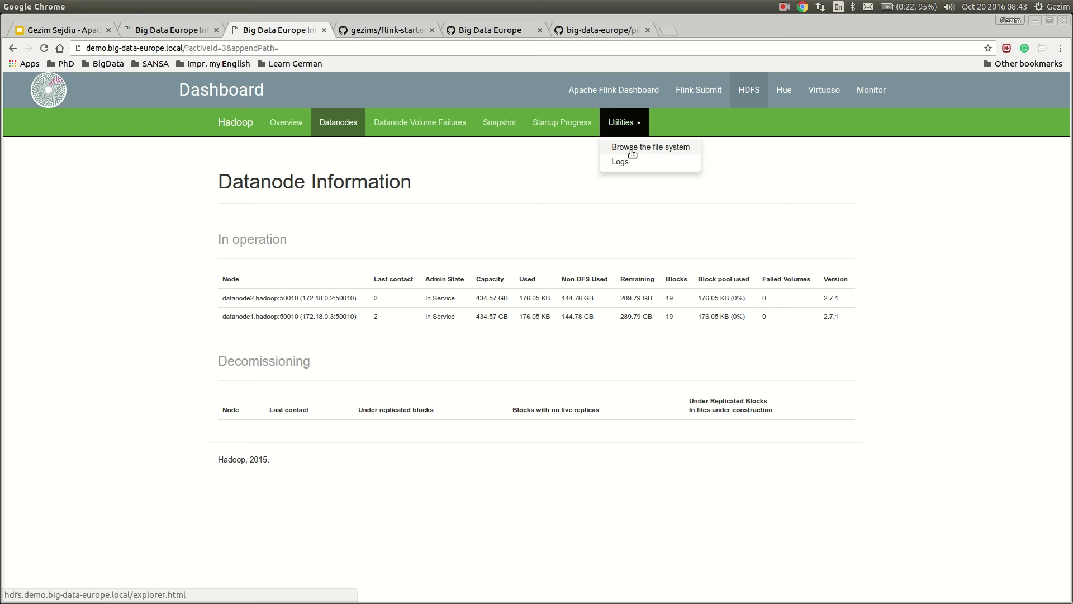
{"action": "left_click", "coordinate": [637, 143]}
{"action": "left_click", "coordinate": [764, 224]}
{"action": "type", "text": "/"}
{"action": "left_click", "coordinate": [809, 288]}
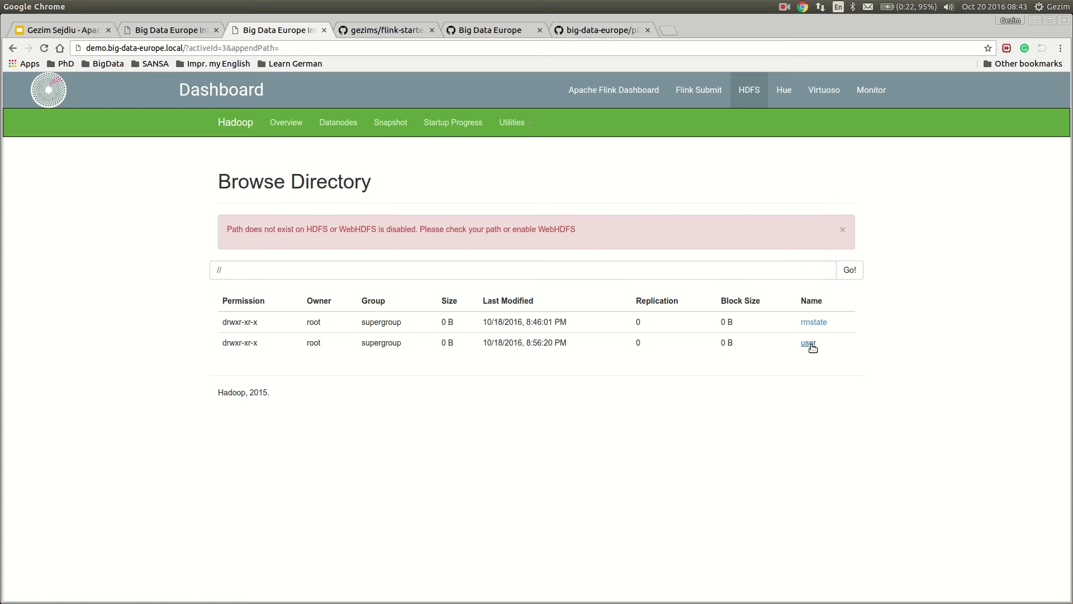
{"action": "left_click", "coordinate": [842, 229]}
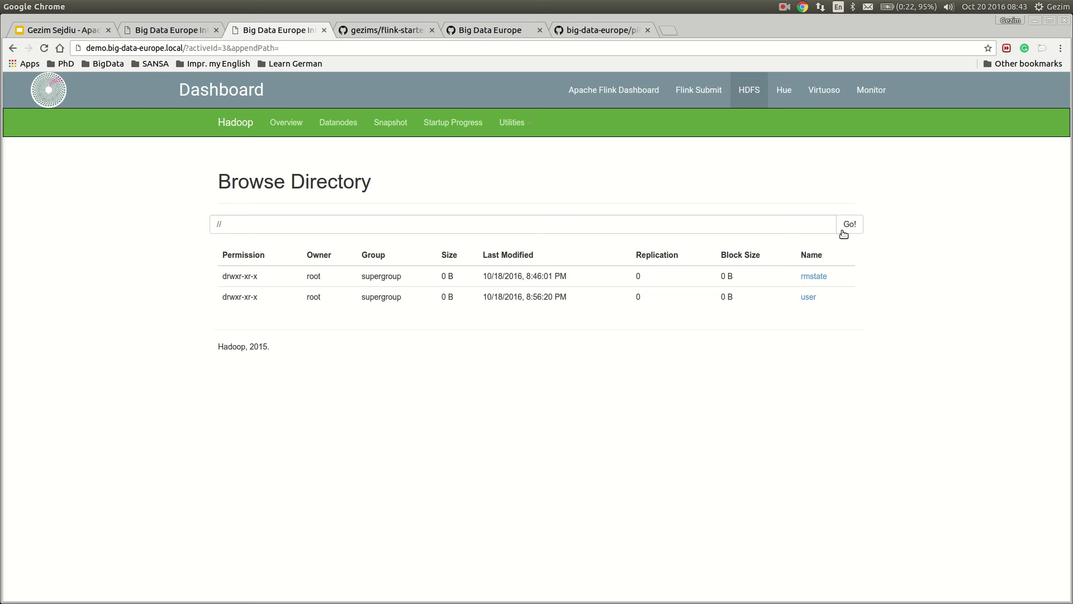
{"action": "left_click", "coordinate": [811, 232]}
{"action": "key", "text": "BackSpace"}
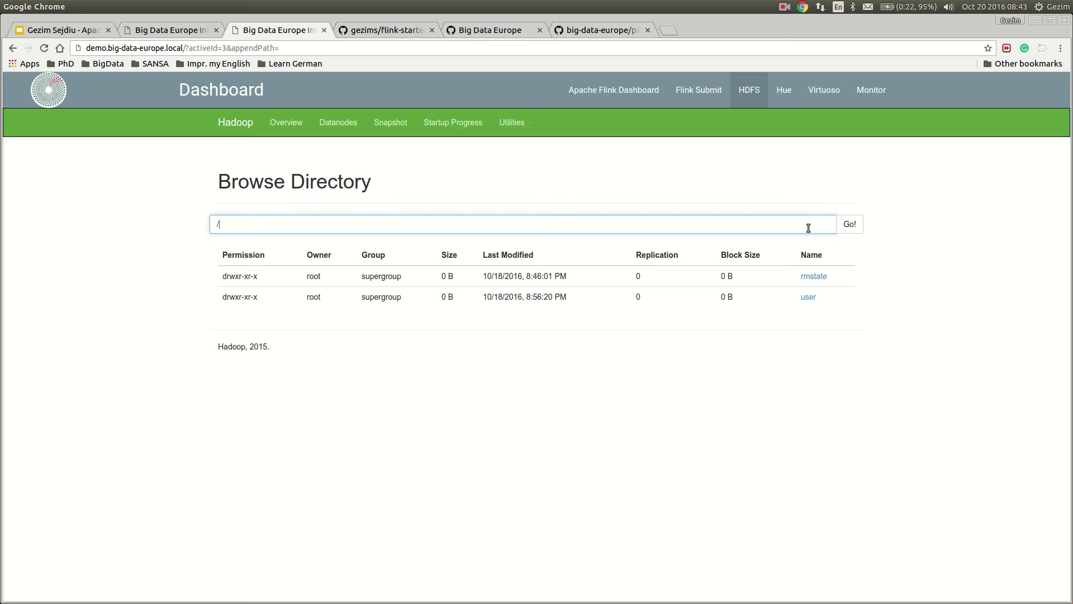
{"action": "left_click", "coordinate": [808, 297]}
{"action": "left_click", "coordinate": [815, 297]}
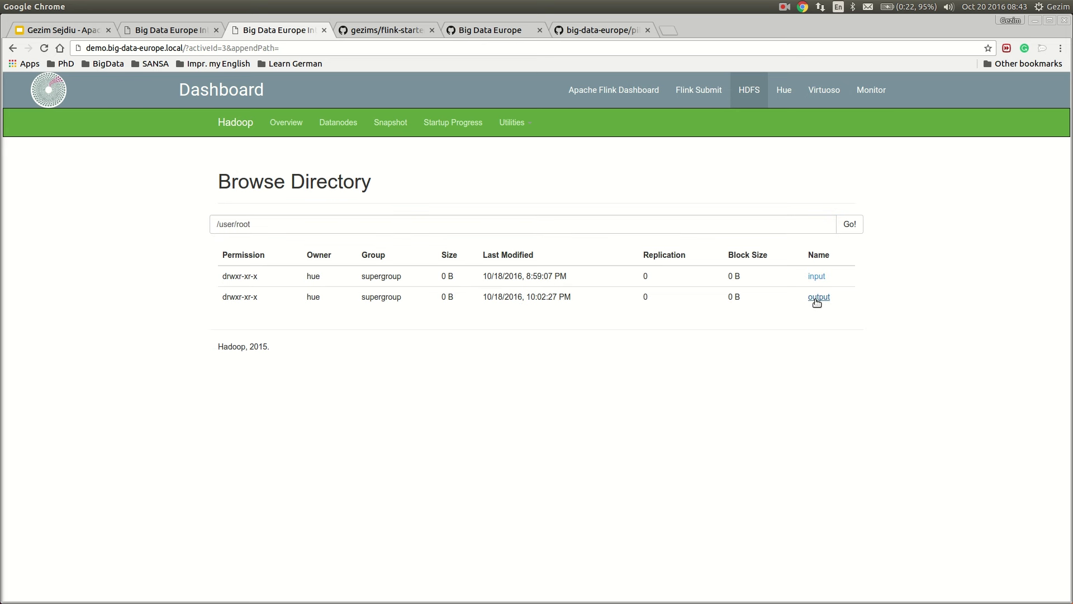
{"action": "left_click", "coordinate": [818, 277]}
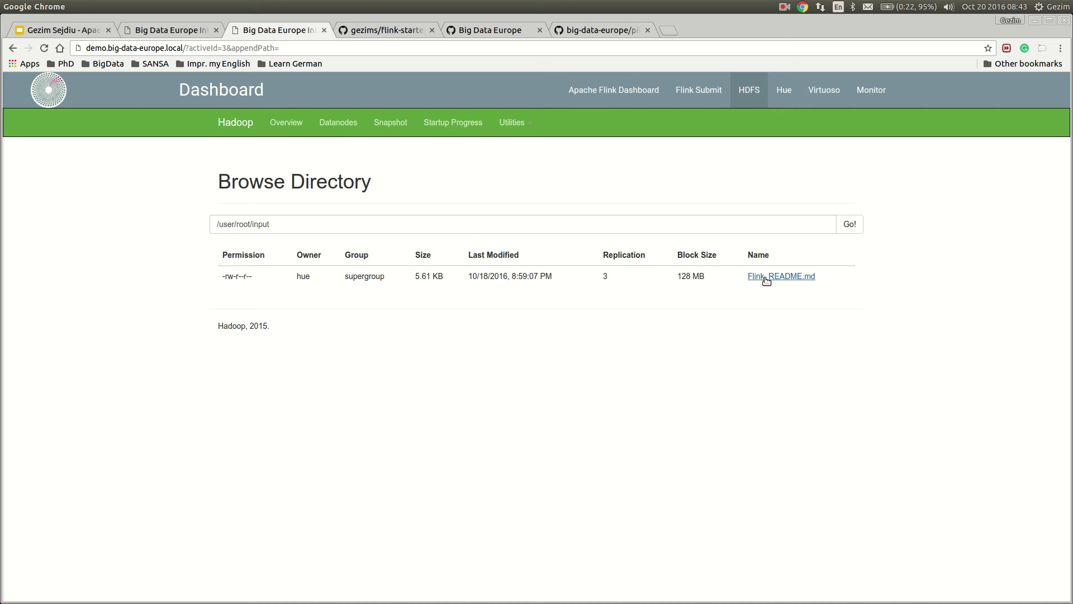
Open hue.demo.big-data-europe.local in a new tab and create the Hue superuser account
{"action": "left_click", "coordinate": [787, 100]}
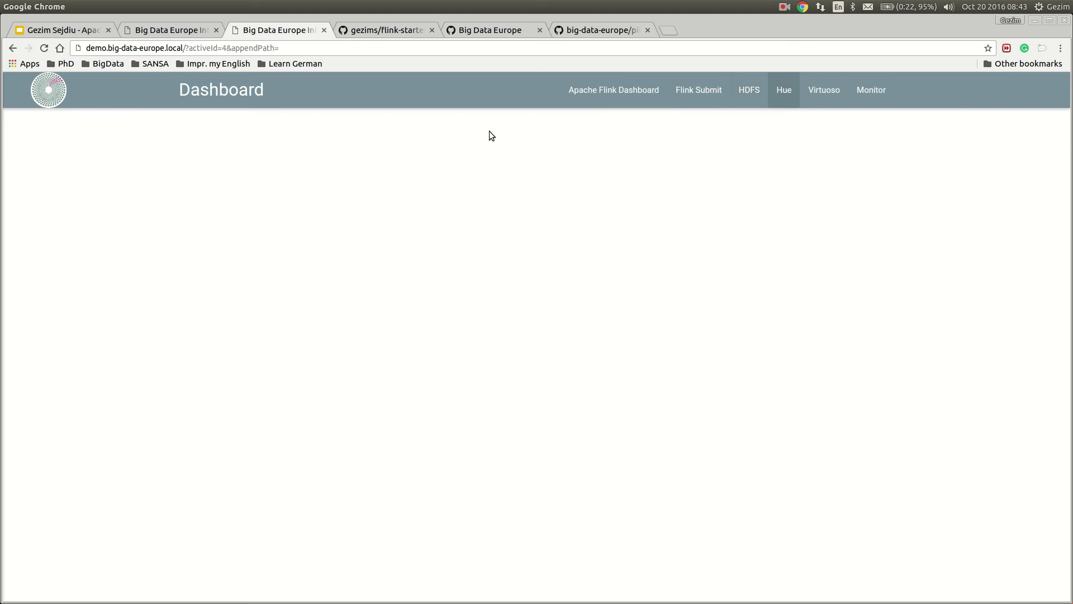
{"action": "left_click", "coordinate": [668, 29]}
{"action": "type", "text": "hue.demo.big-data-europe.local/"}
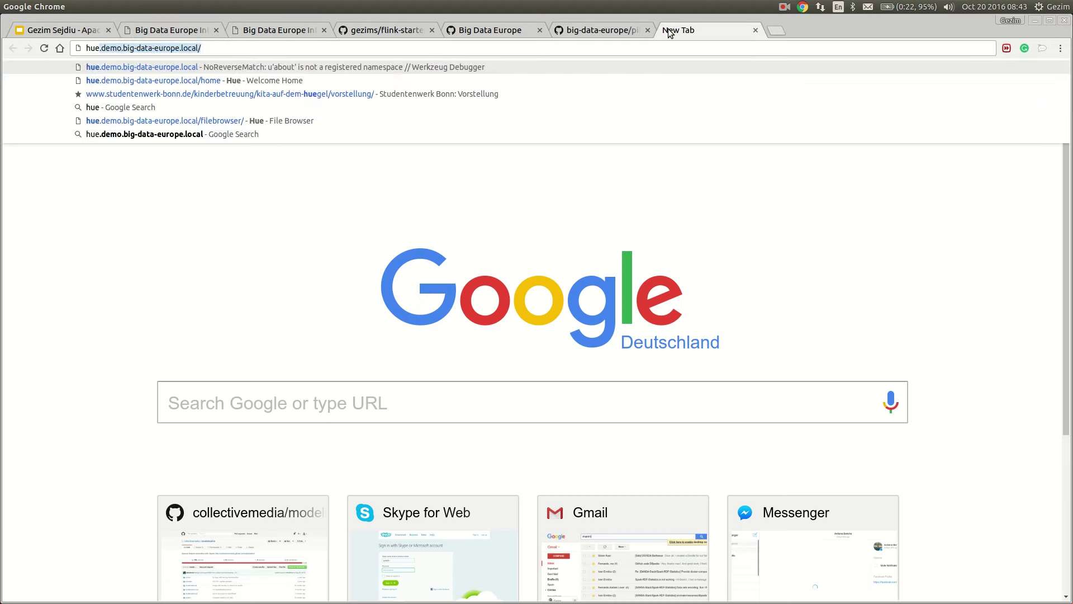
{"action": "key", "text": "Return"}
{"action": "type", "text": "hue"}
{"action": "key", "text": "Tab"}
{"action": "type", "text": "hue"}
{"action": "key", "text": "BackSpace"}
{"action": "key", "text": "BackSpace"}
{"action": "type", "text": "ue"}
{"action": "key", "text": "Return"}
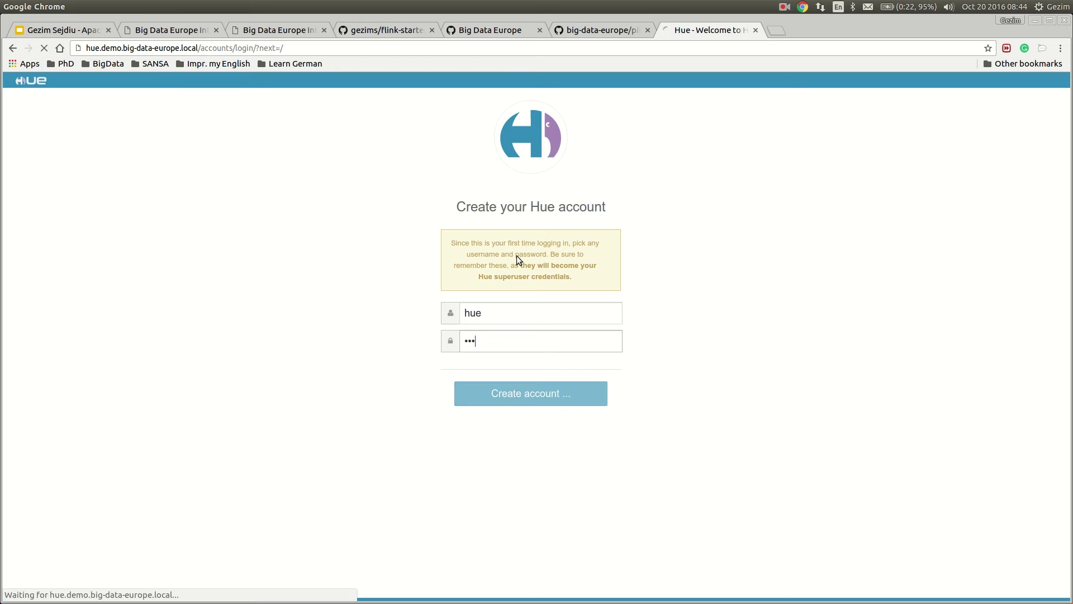
From Hue's /home page, open File Browser at /user/root/input showing Flink_README.md
{"action": "left_click", "coordinate": [357, 48]}
{"action": "left_click", "coordinate": [357, 48]}
{"action": "type", "text": "home"}
{"action": "key", "text": "Return"}
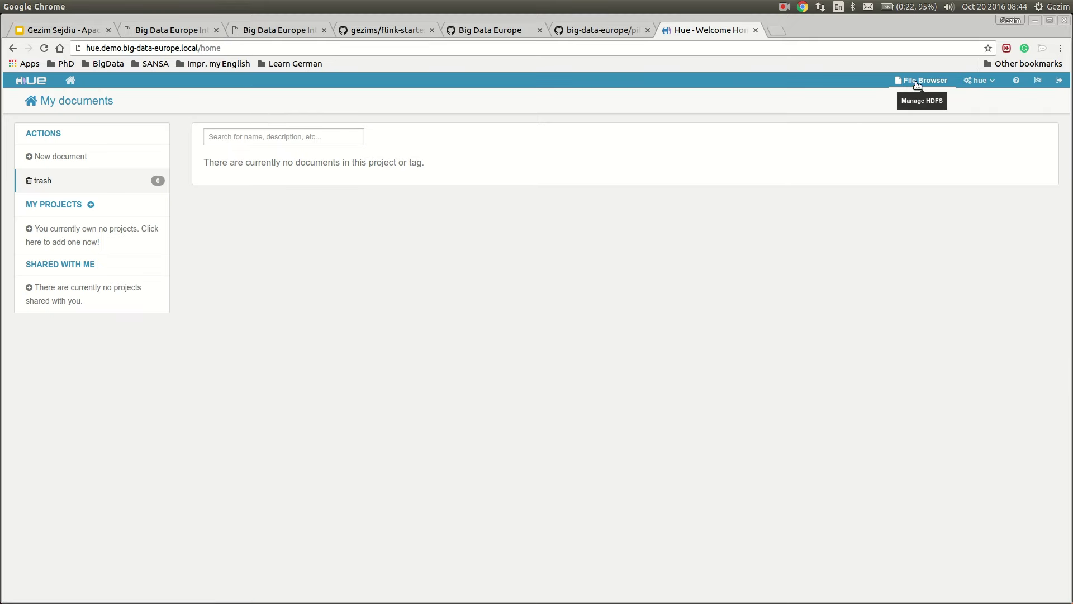
{"action": "left_click", "coordinate": [920, 80]}
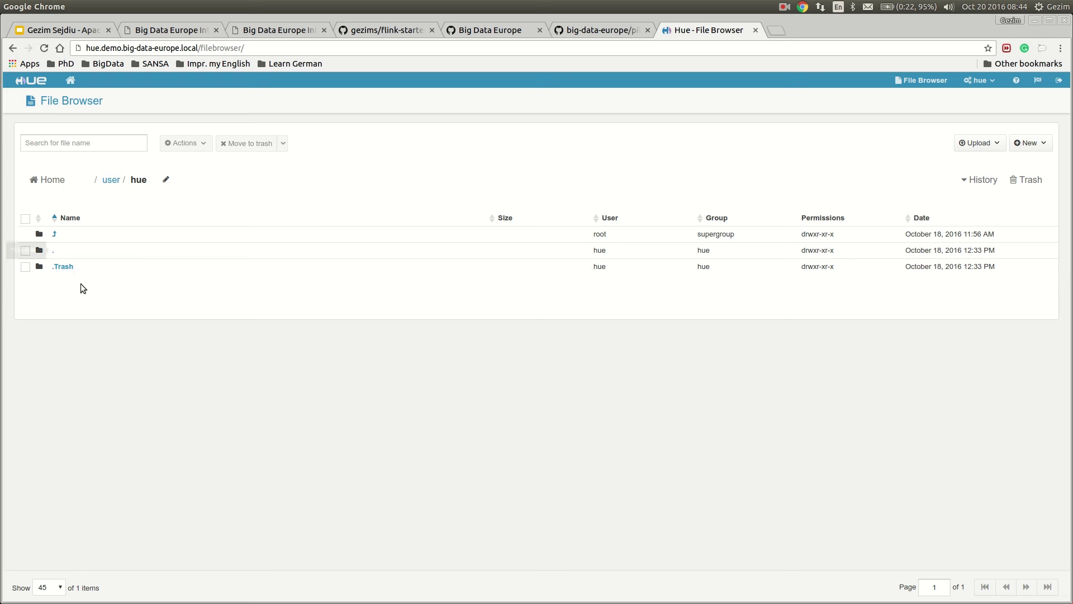
{"action": "left_click", "coordinate": [114, 183]}
{"action": "left_click", "coordinate": [58, 282]}
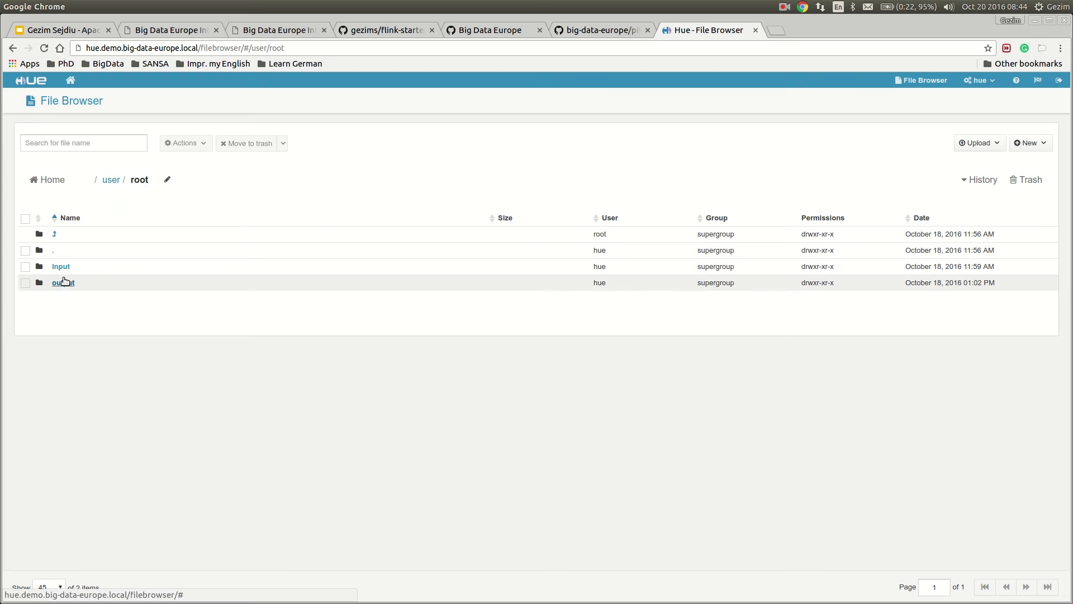
{"action": "left_click", "coordinate": [62, 266]}
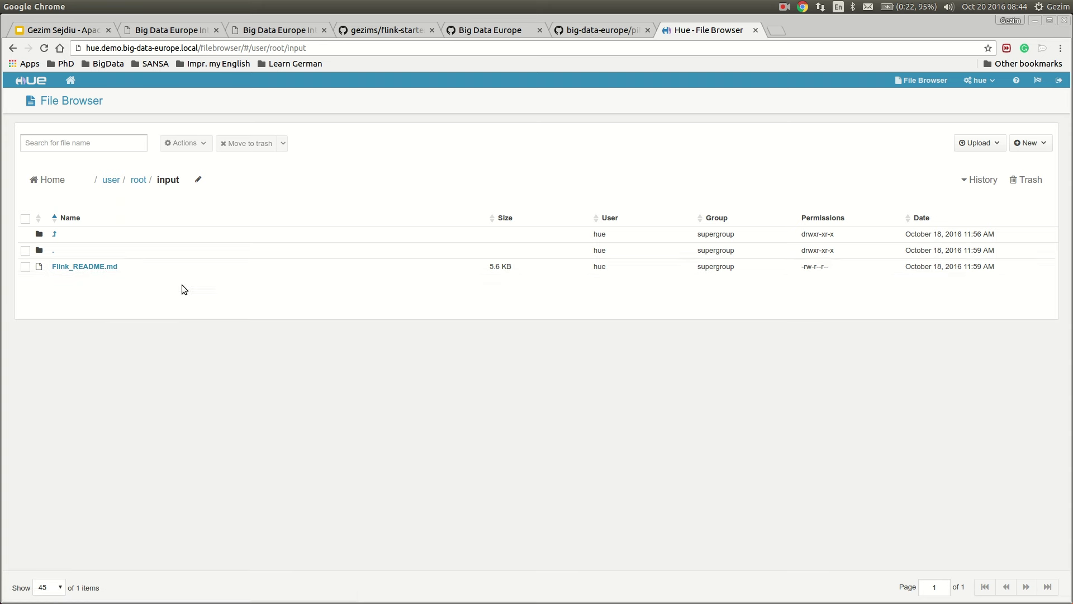
{"action": "left_click", "coordinate": [183, 31]}
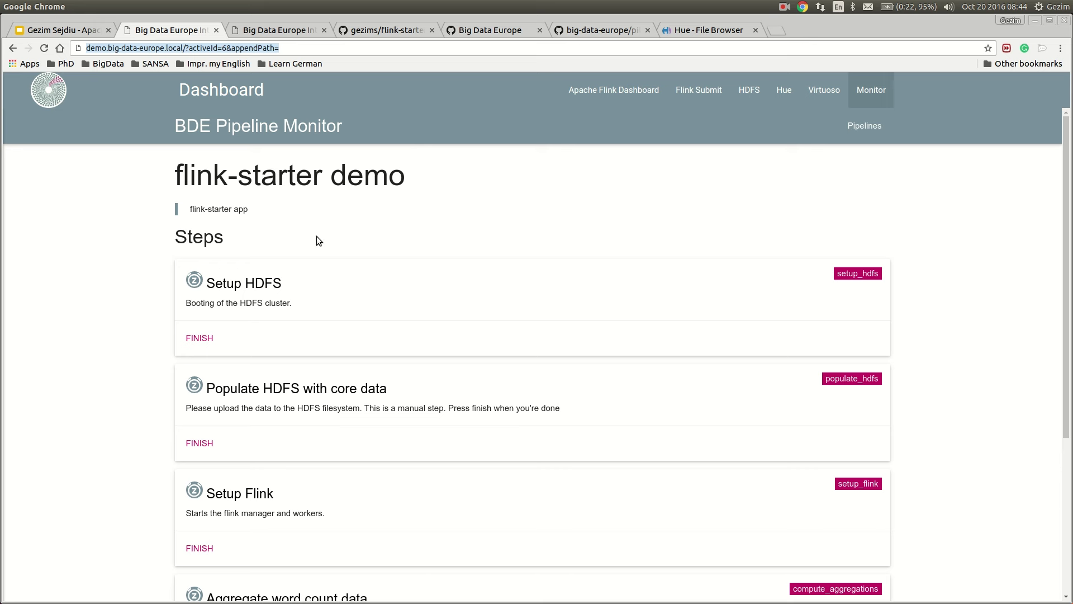
Mark the Setup HDFS and Populate HDFS with core data steps as finished
{"action": "scroll", "coordinate": [114, 293], "scroll_direction": "down", "scroll_amount": 2}
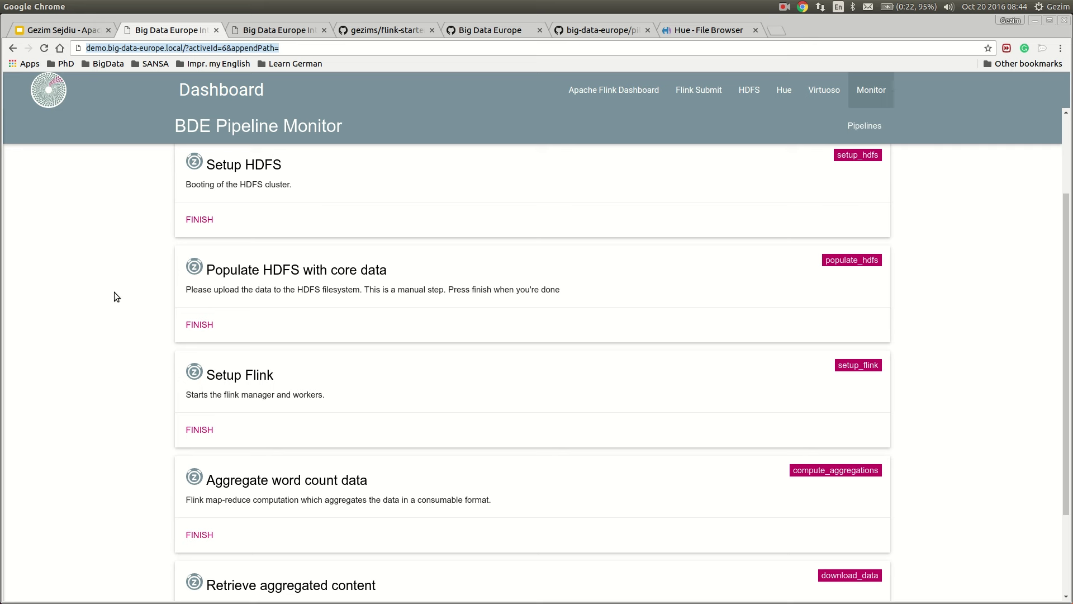
{"action": "left_click", "coordinate": [201, 222]}
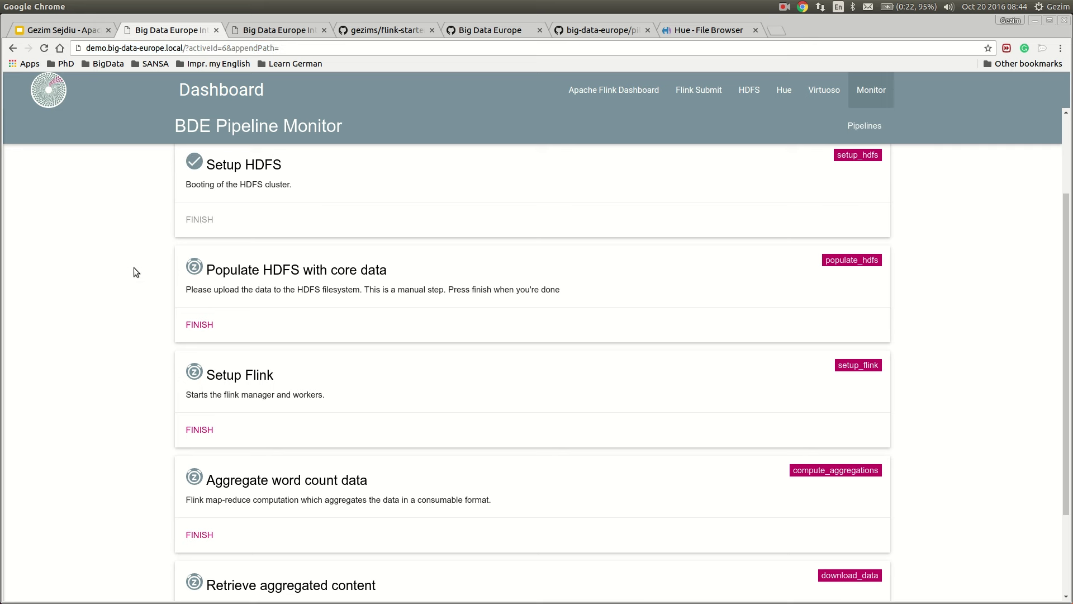
{"action": "scroll", "coordinate": [132, 271], "scroll_direction": "down", "scroll_amount": 2}
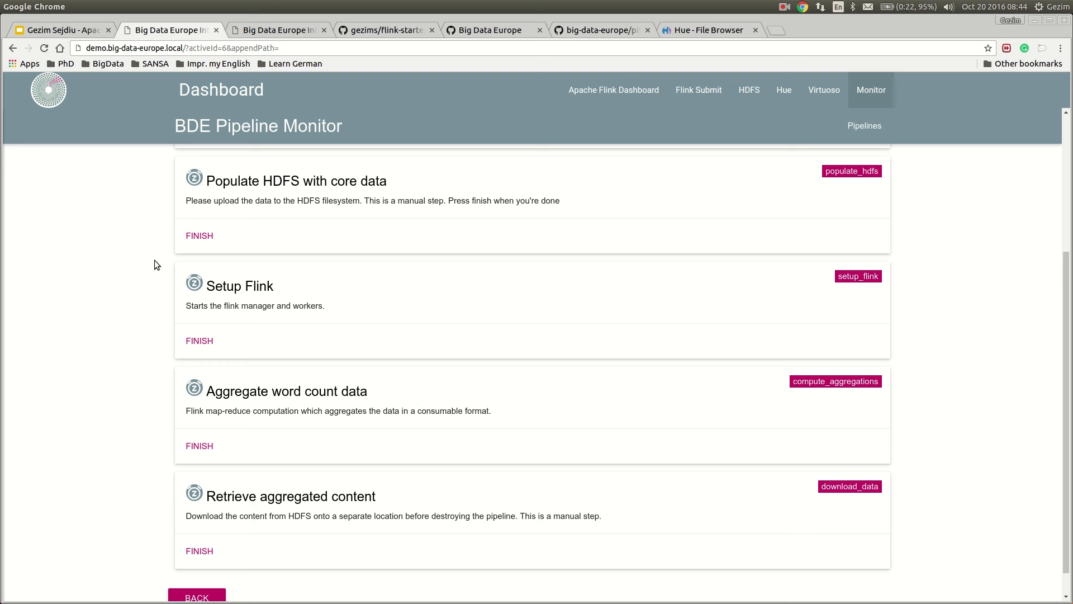
{"action": "left_click", "coordinate": [200, 236]}
Check the Apache Flink Dashboard, then reopen the flink-starter demo's steps from the pipeline list
{"action": "left_click", "coordinate": [617, 88]}
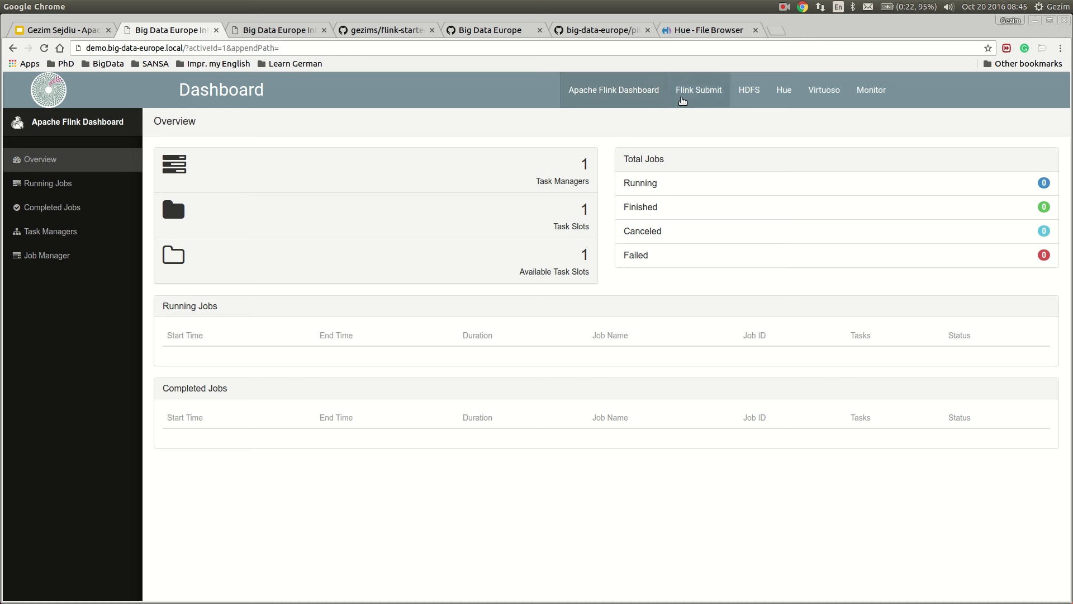
{"action": "left_click", "coordinate": [871, 90]}
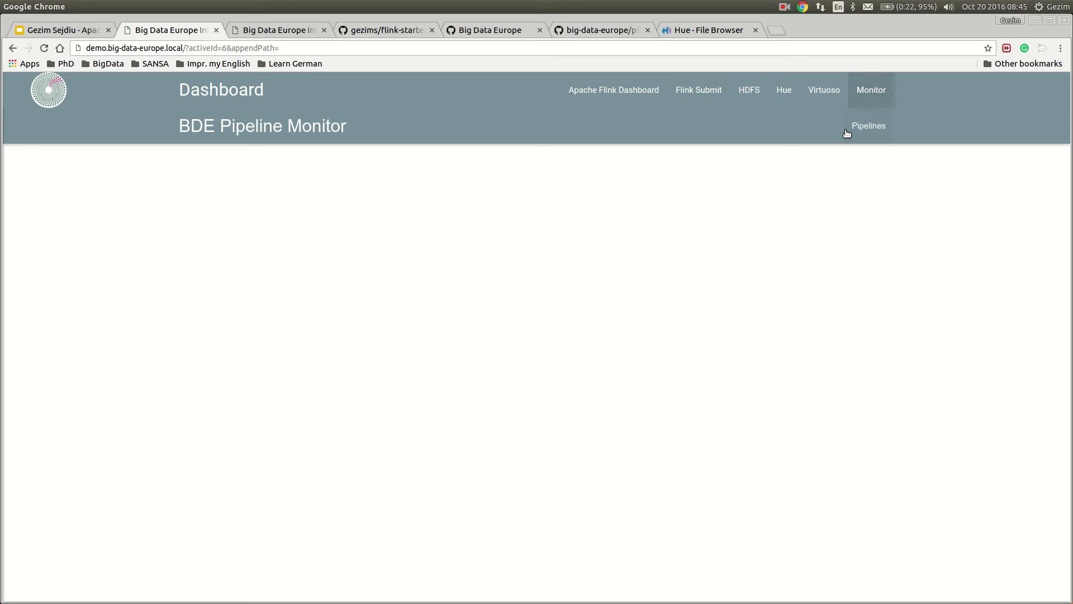
{"action": "left_click", "coordinate": [848, 130]}
{"action": "left_click", "coordinate": [207, 286]}
{"action": "scroll", "coordinate": [301, 302], "scroll_direction": "down", "scroll_amount": 4}
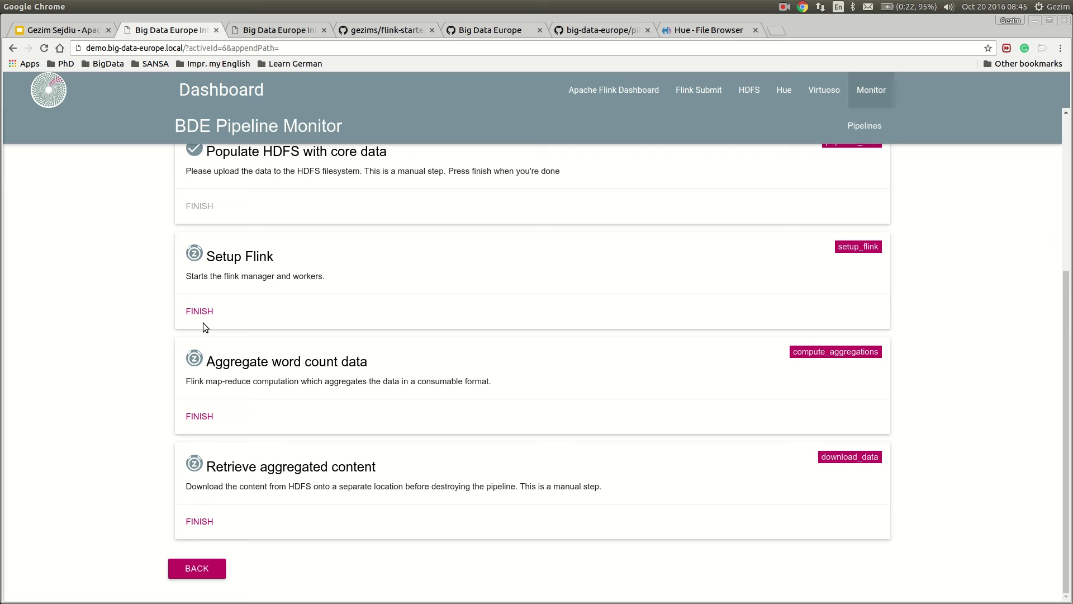
Close the Hue tab and show the Apache Flink Dashboard overview with zero jobs
{"action": "left_click", "coordinate": [677, 36]}
{"action": "key", "text": "ctrl+w"}
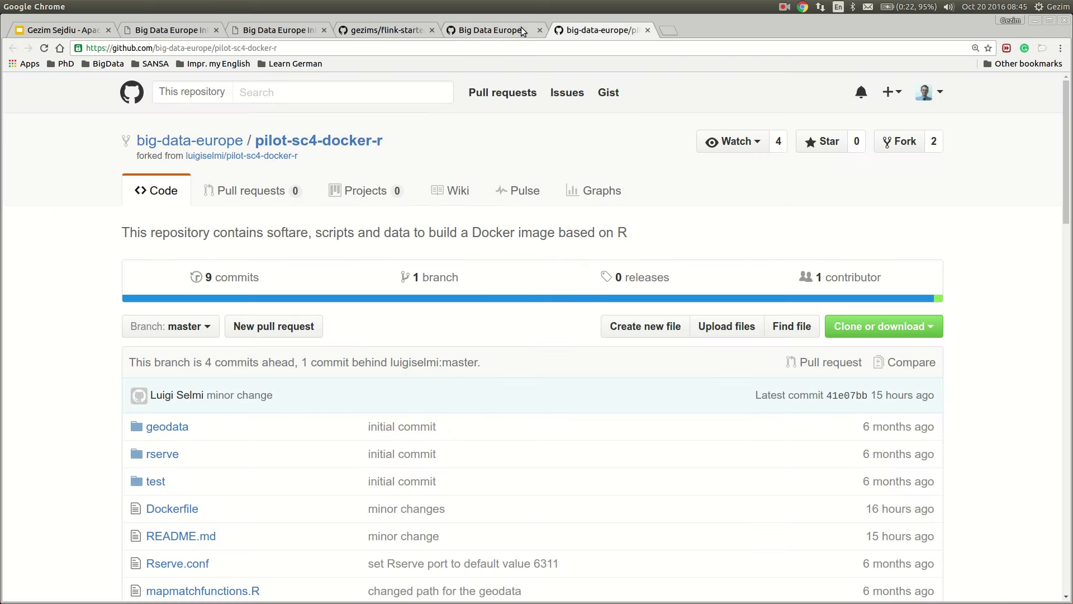
{"action": "left_click", "coordinate": [295, 32]}
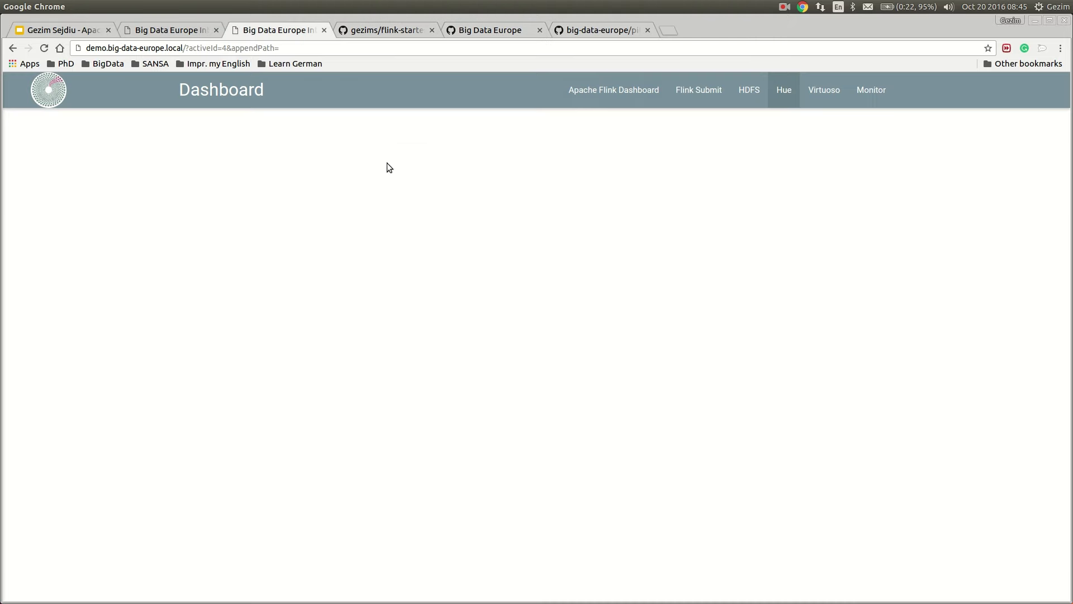
{"action": "left_click", "coordinate": [593, 102]}
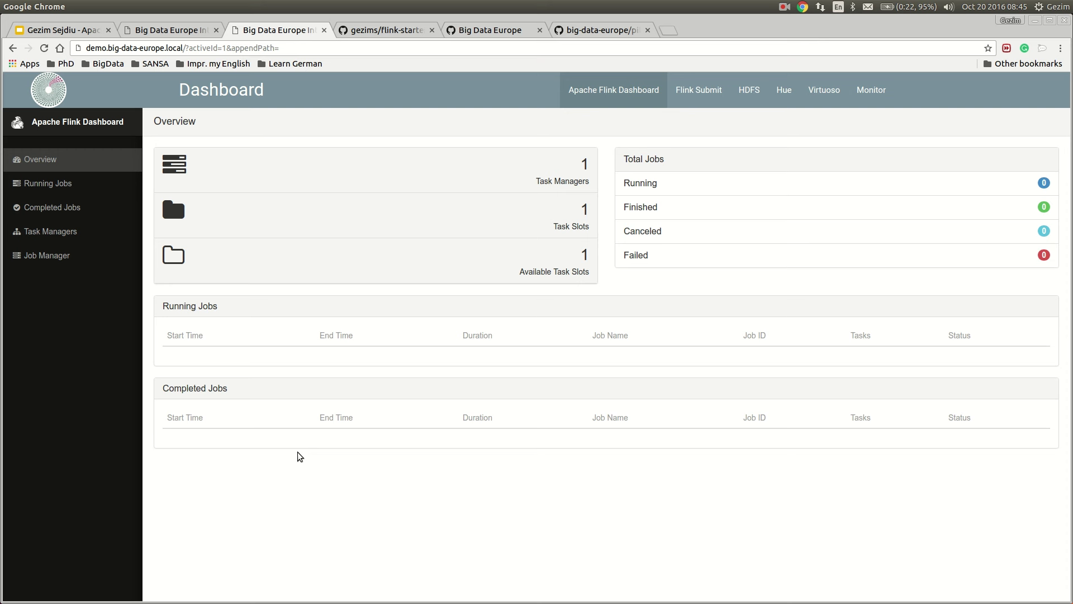
{"action": "left_click", "coordinate": [188, 32]}
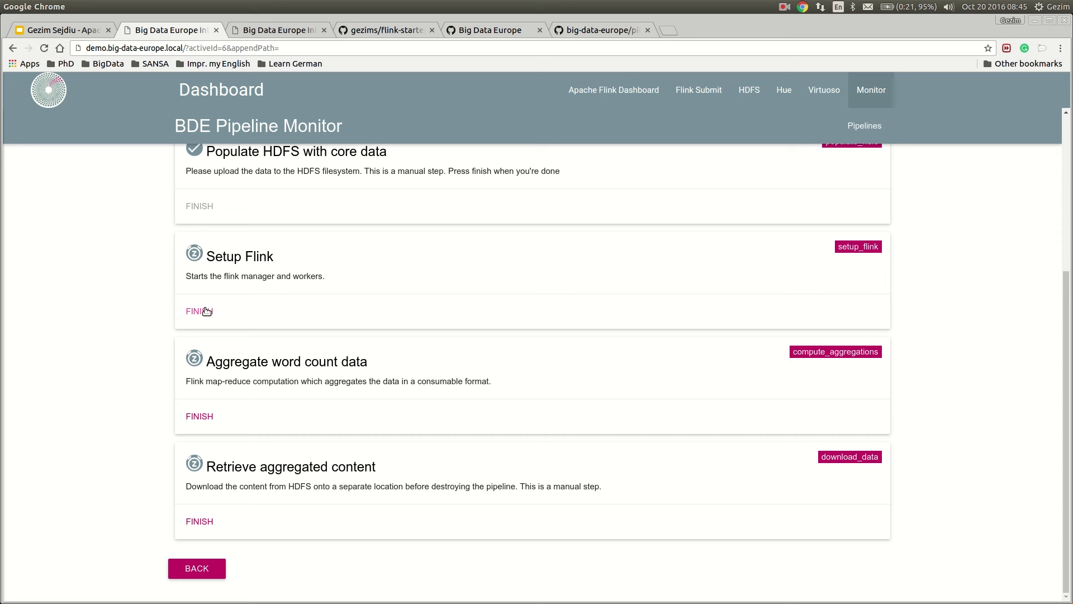
{"action": "right_click", "coordinate": [743, 99]}
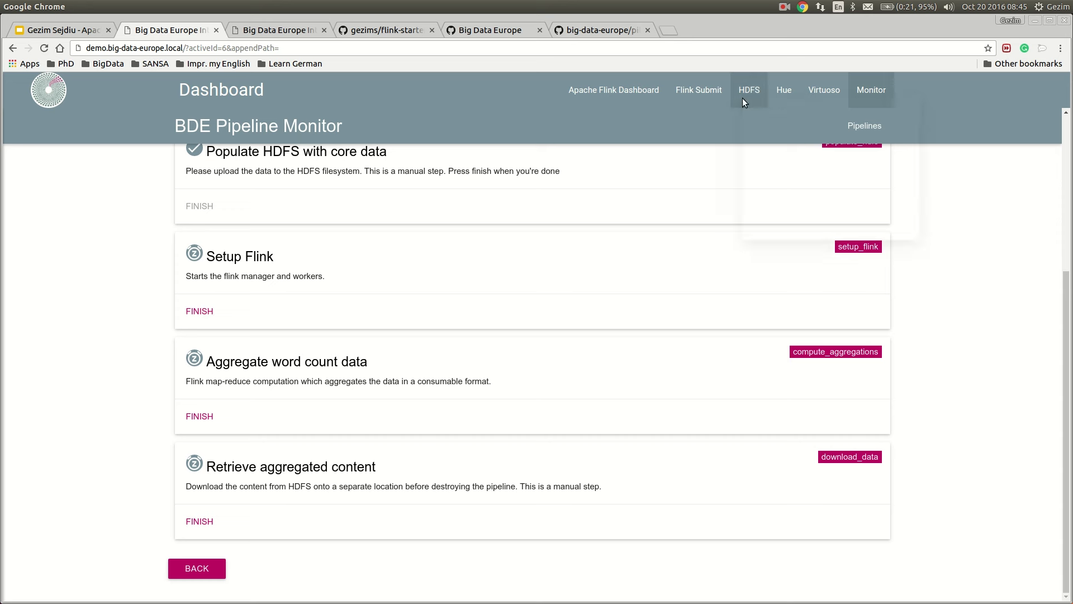
{"action": "left_click", "coordinate": [299, 33]}
{"action": "left_click", "coordinate": [299, 34]}
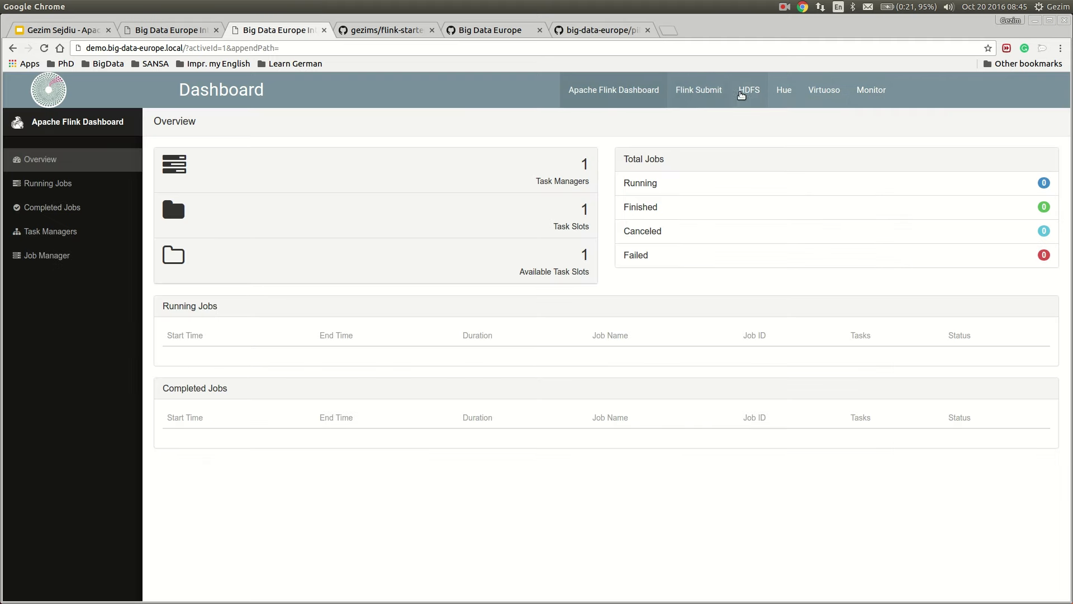
Browse HDFS to /user/root/output and confirm it is still empty
{"action": "left_click", "coordinate": [746, 92]}
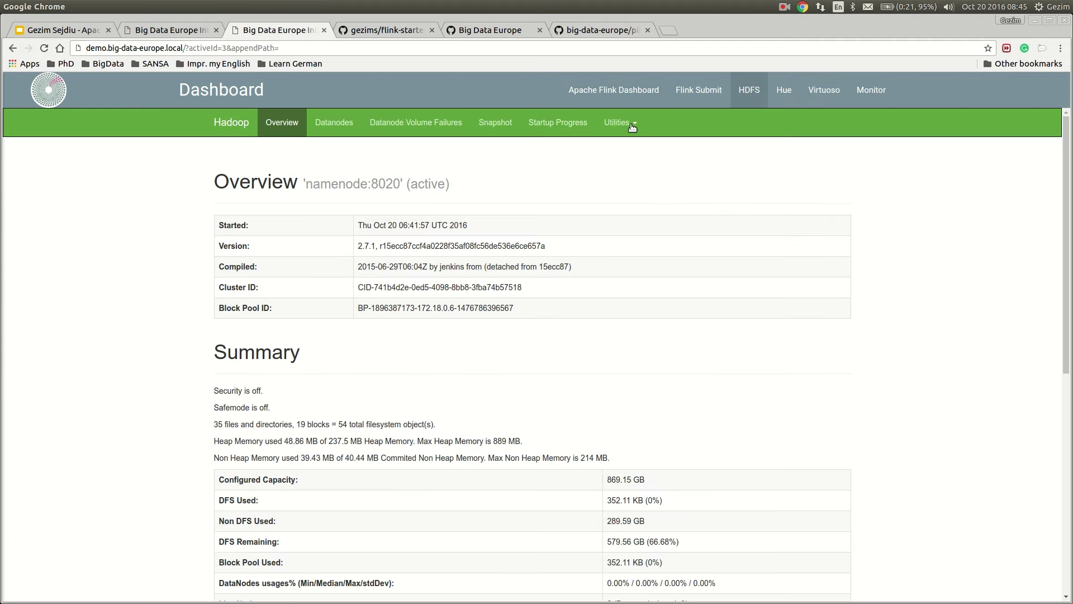
{"action": "left_click", "coordinate": [621, 123]}
{"action": "left_click", "coordinate": [630, 144]}
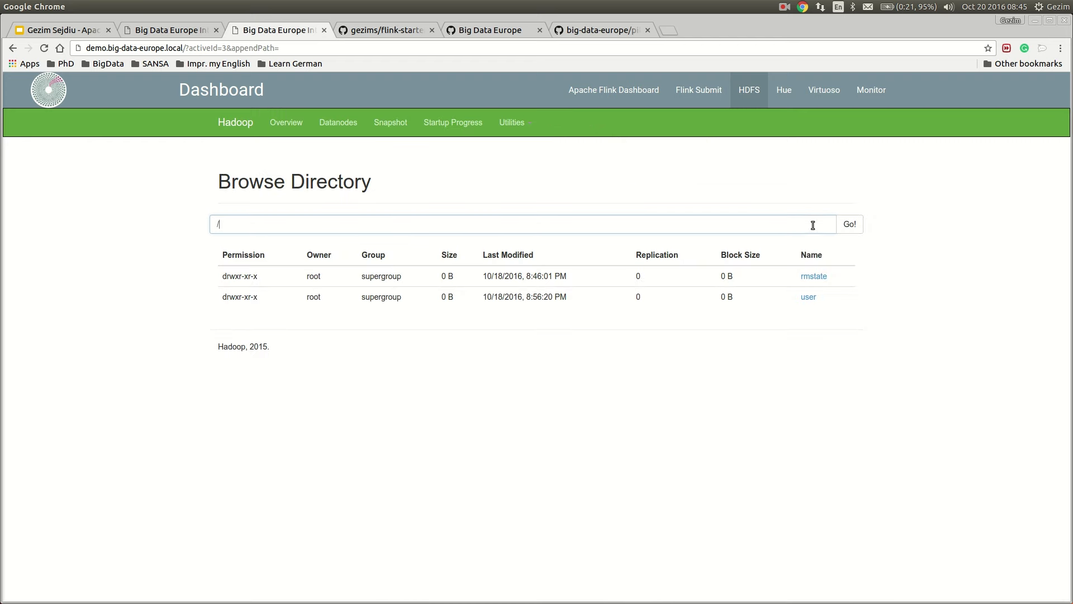
{"action": "left_click", "coordinate": [809, 297]}
{"action": "left_click", "coordinate": [811, 298]}
{"action": "left_click", "coordinate": [812, 298]}
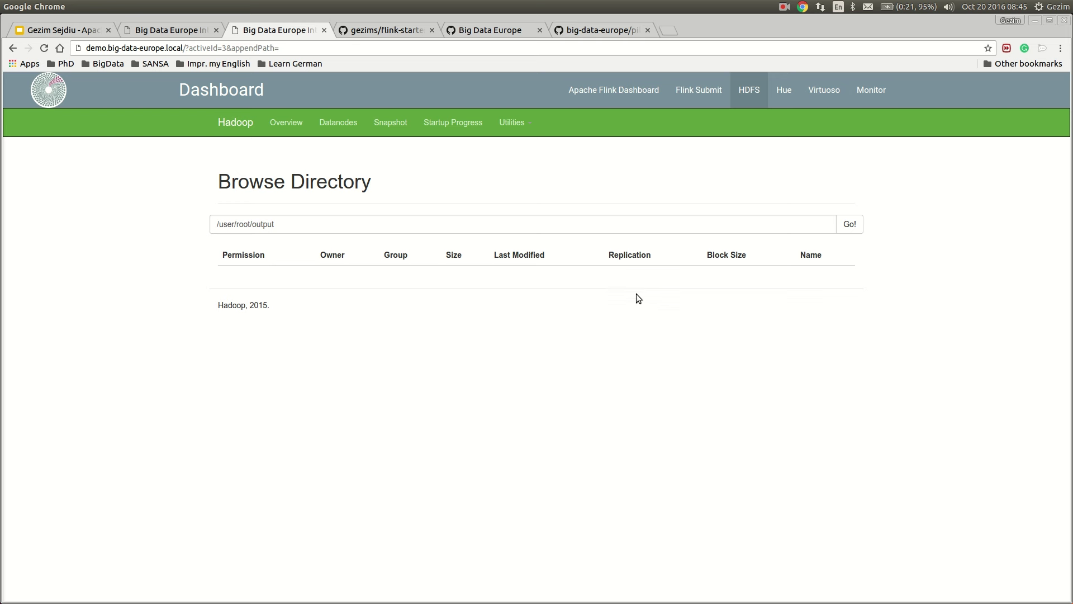
Mark the Setup Flink step as finished in the pipeline monitor
{"action": "left_click", "coordinate": [168, 29]}
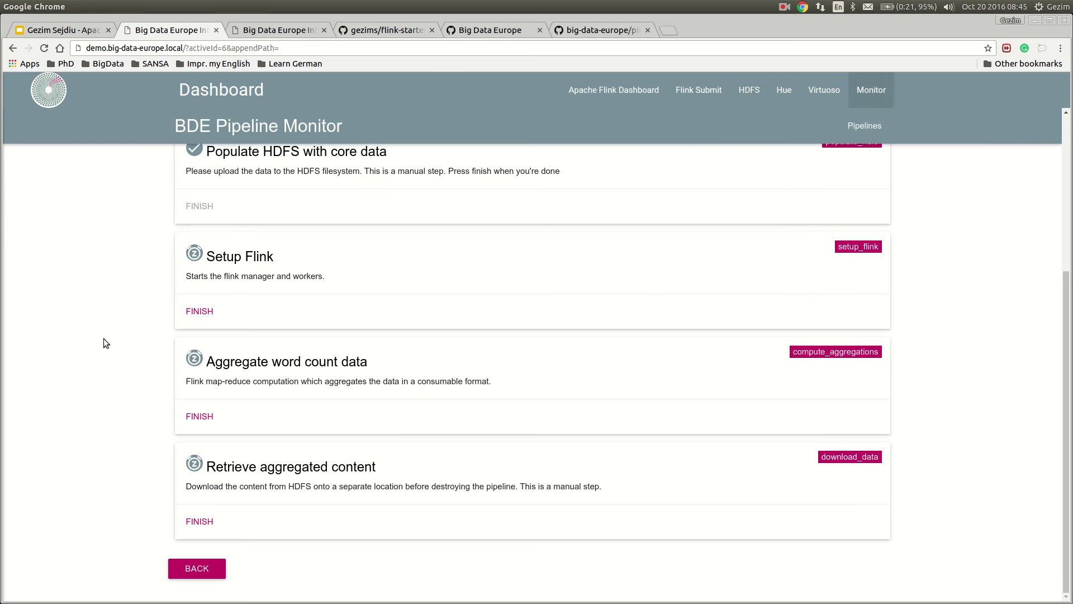
{"action": "left_click", "coordinate": [198, 316]}
{"action": "left_click", "coordinate": [284, 29]}
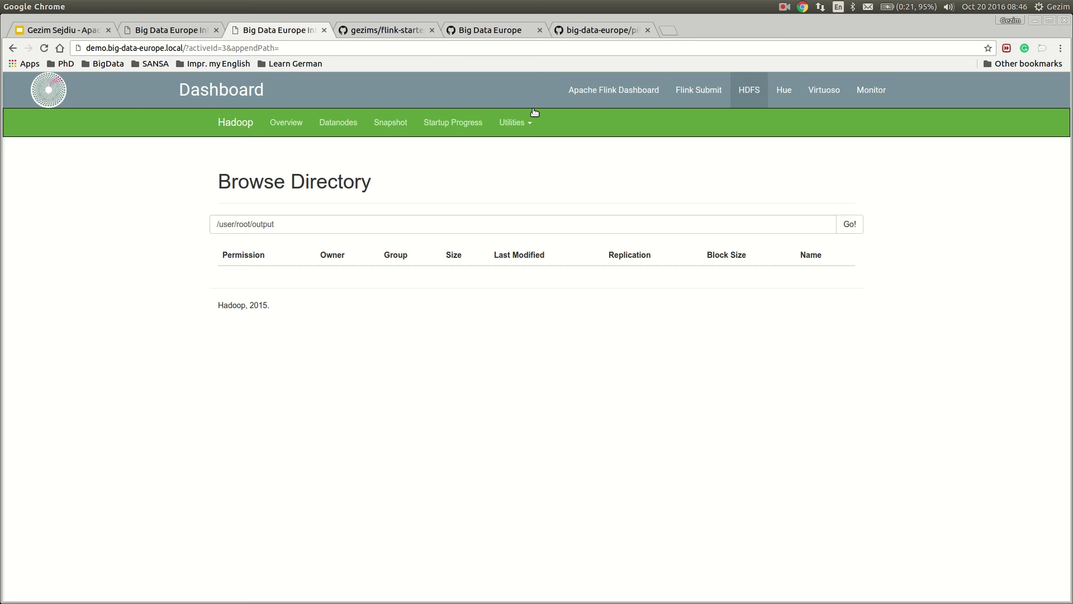
Reload the Flink dashboard, open the completed Scala WordCount Example job, then check the pipeline monitor
{"action": "left_click", "coordinate": [614, 91]}
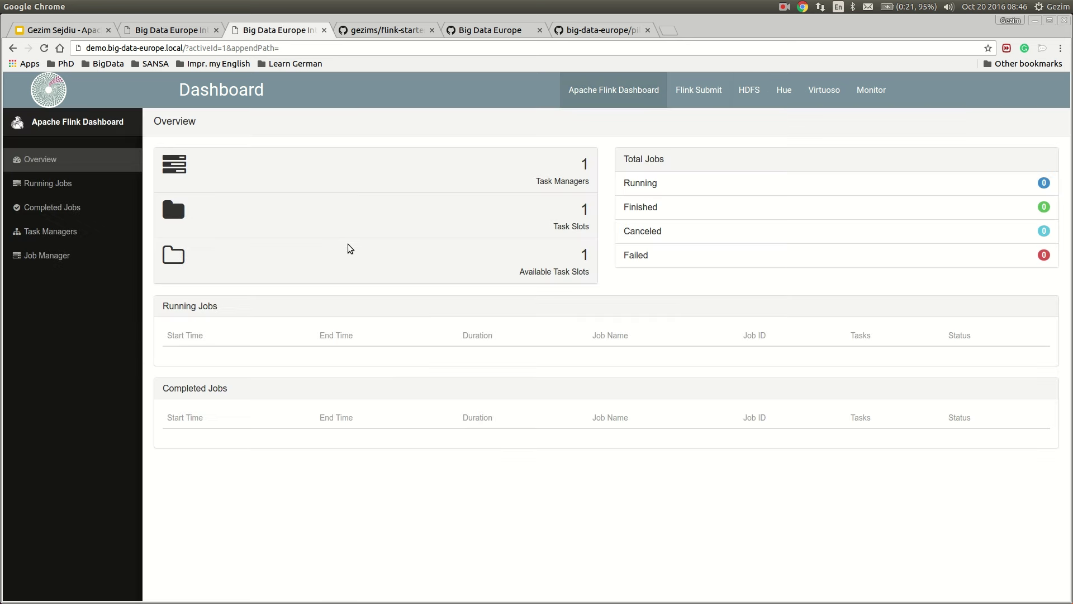
{"action": "key", "text": "F5"}
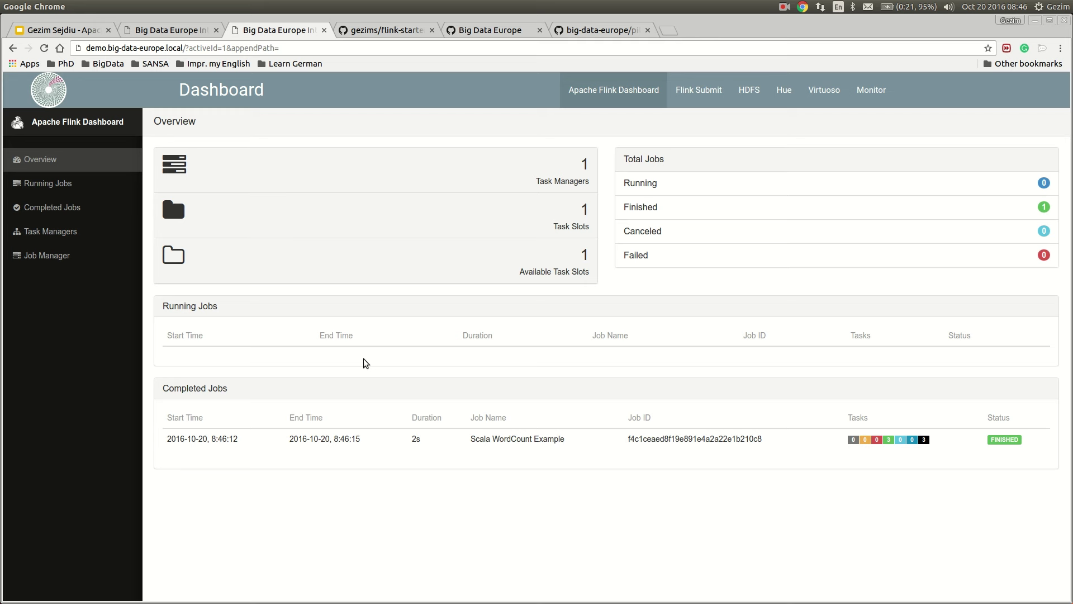
{"action": "left_click", "coordinate": [414, 441]}
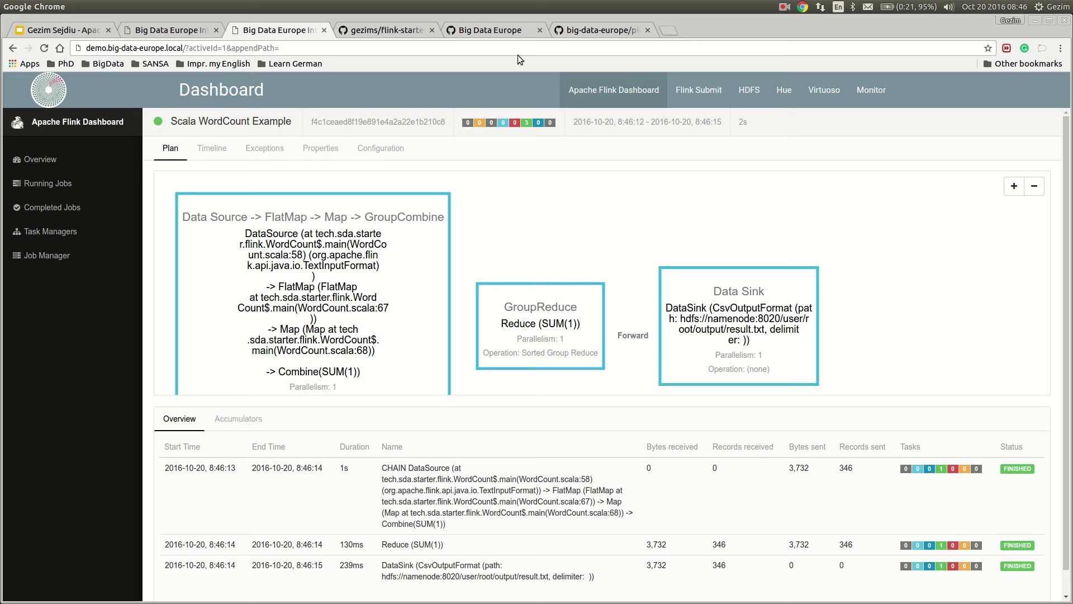
{"action": "left_click", "coordinate": [179, 30]}
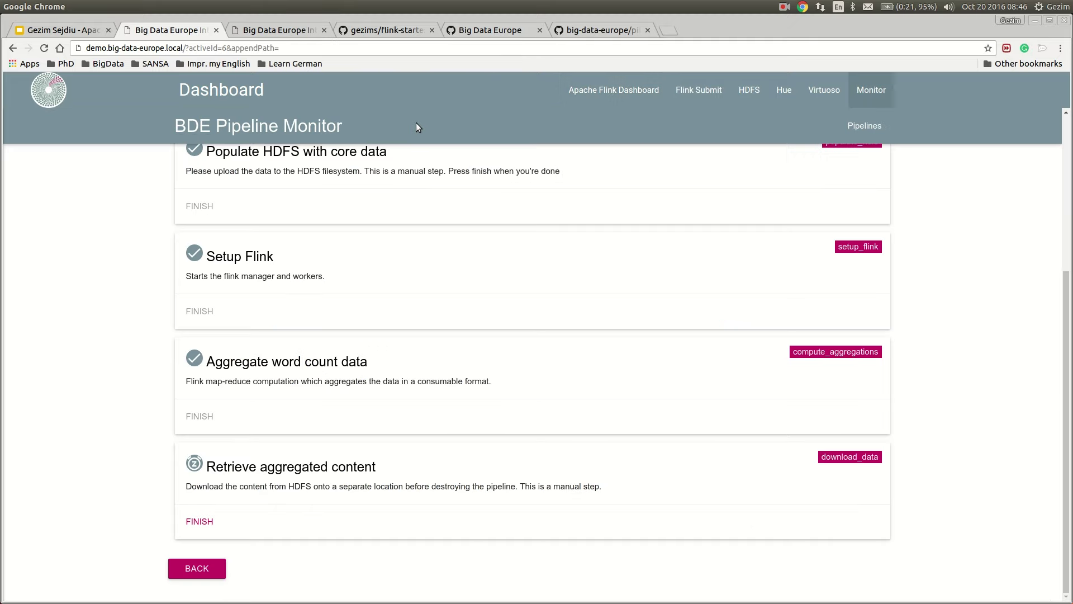
Browse HDFS to /user/root/output and find the WordCount output result.txt (2.98 KB)
{"action": "left_click", "coordinate": [286, 29]}
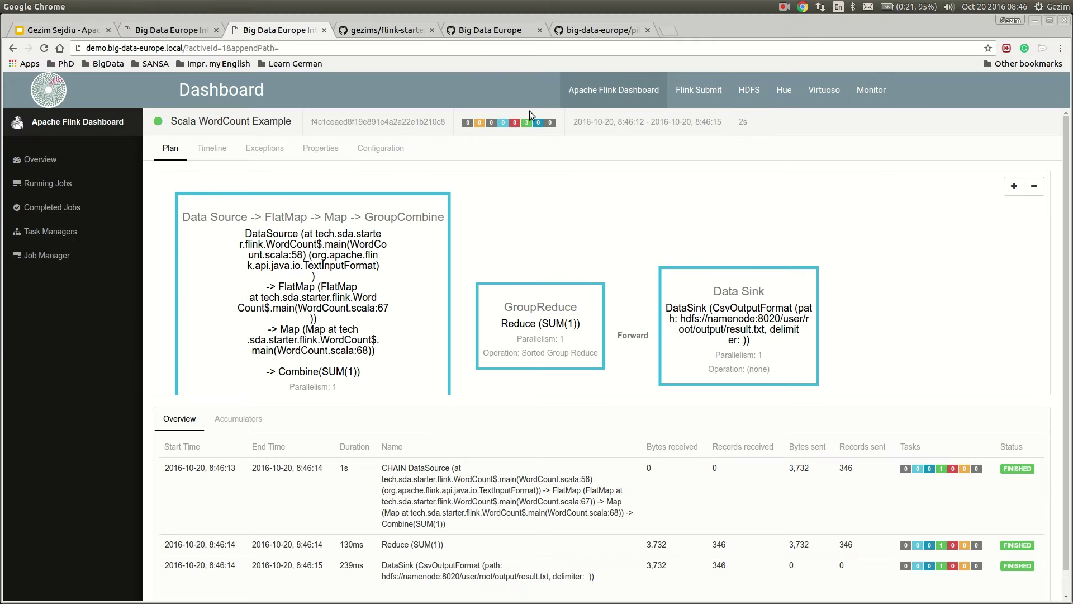
{"action": "left_click", "coordinate": [749, 90]}
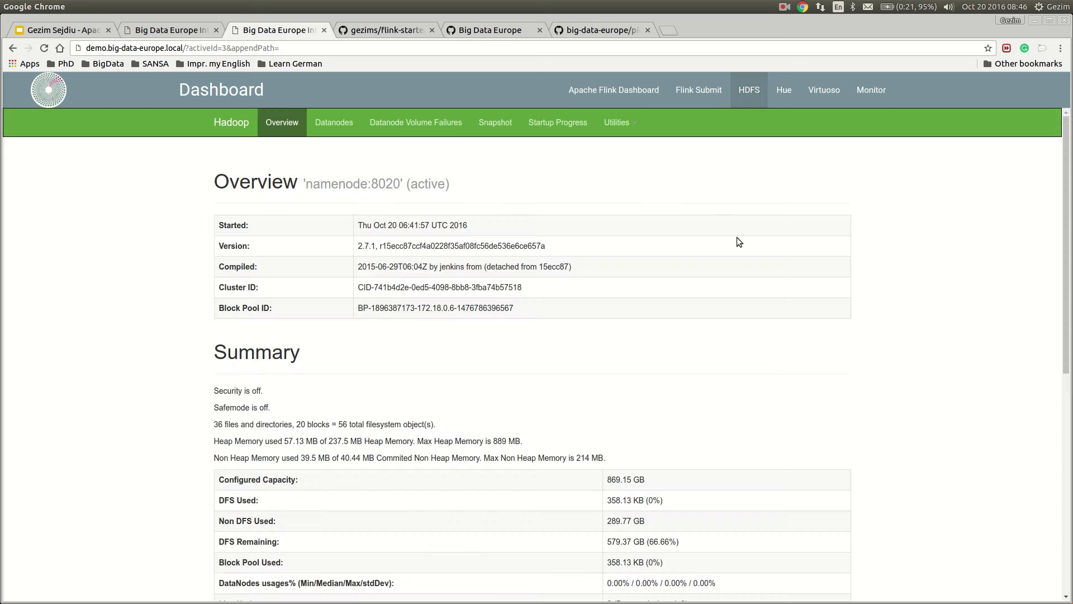
{"action": "left_click", "coordinate": [617, 122]}
{"action": "left_click", "coordinate": [624, 148]}
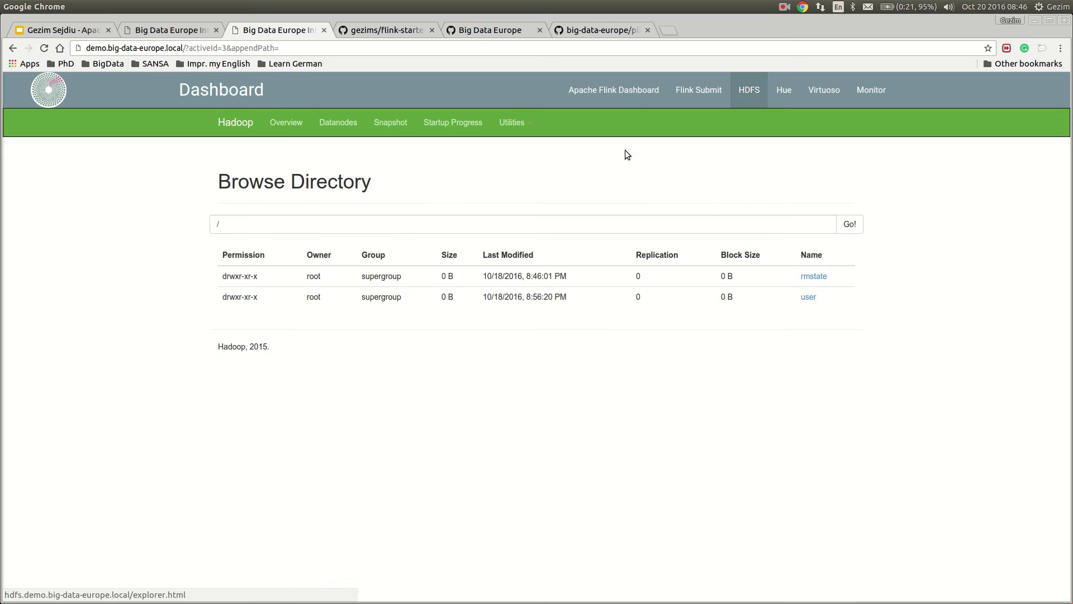
{"action": "left_click", "coordinate": [805, 293]}
{"action": "left_click", "coordinate": [812, 300]}
{"action": "left_click", "coordinate": [819, 297]}
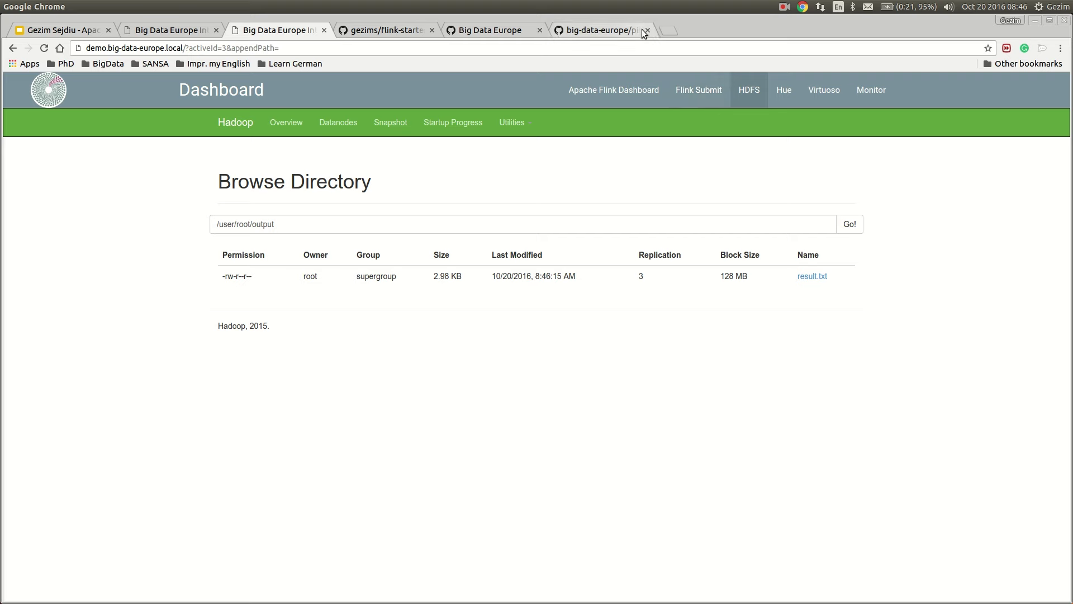
{"action": "left_click", "coordinate": [669, 30]}
Load Hue's home page and open File Browser at /user/root/output
{"action": "type", "text": "hue.demo.big-data-europe.local/"}
{"action": "key", "text": "Return"}
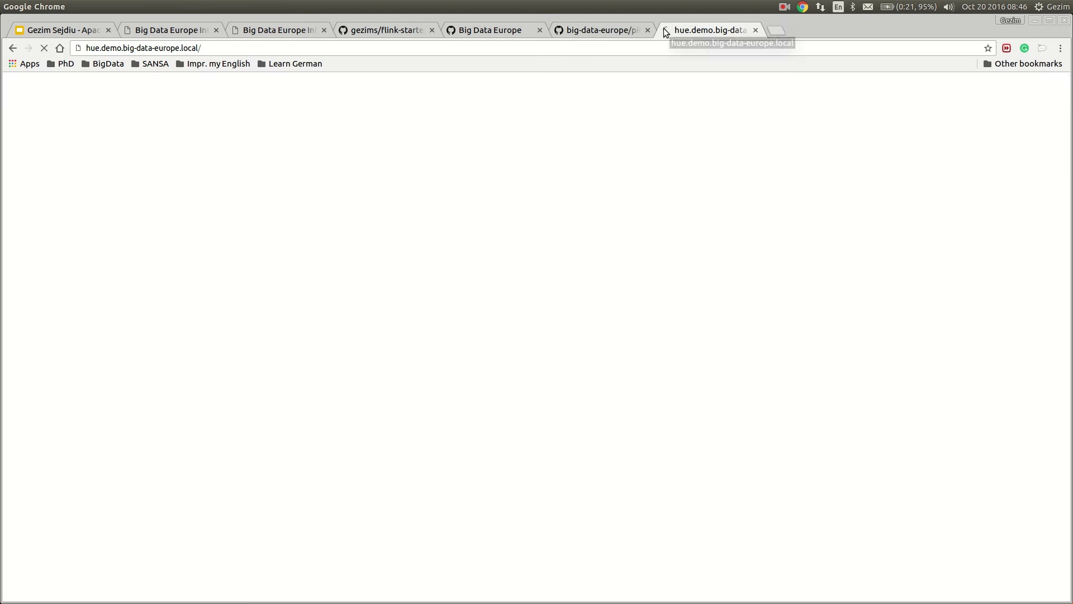
{"action": "left_click", "coordinate": [345, 49]}
{"action": "left_click", "coordinate": [367, 53]}
{"action": "type", "text": "h"}
{"action": "key", "text": "Return"}
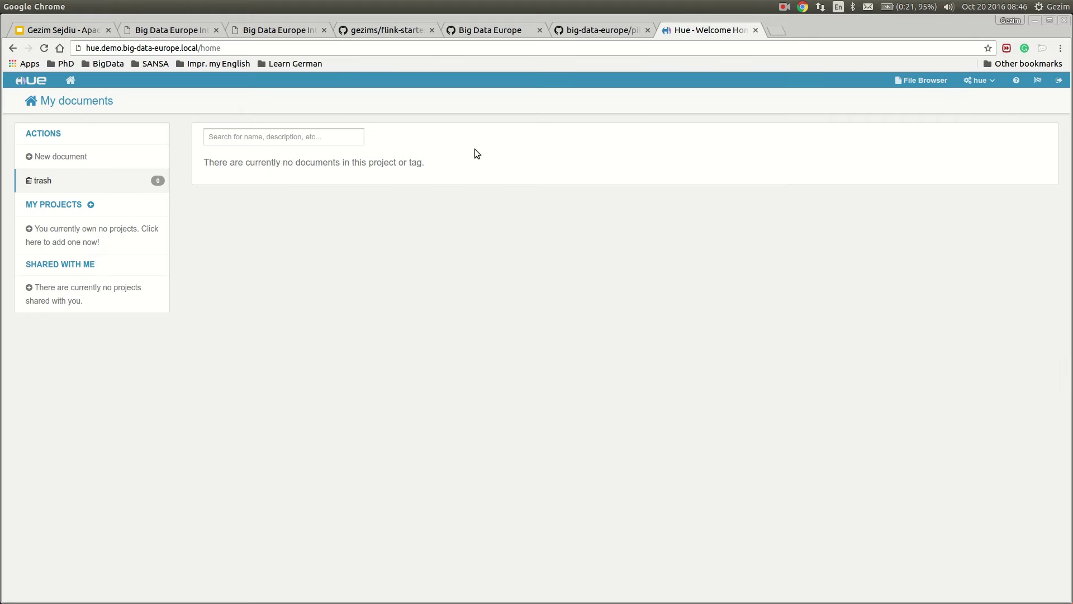
{"action": "left_click", "coordinate": [928, 85]}
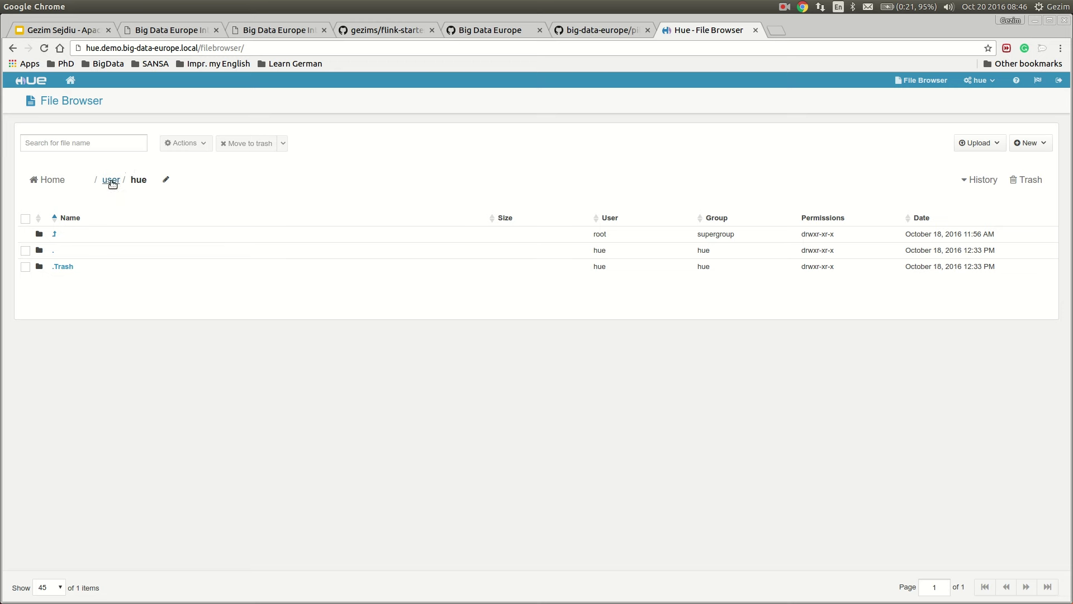
{"action": "left_click", "coordinate": [112, 179]}
{"action": "left_click", "coordinate": [59, 283]}
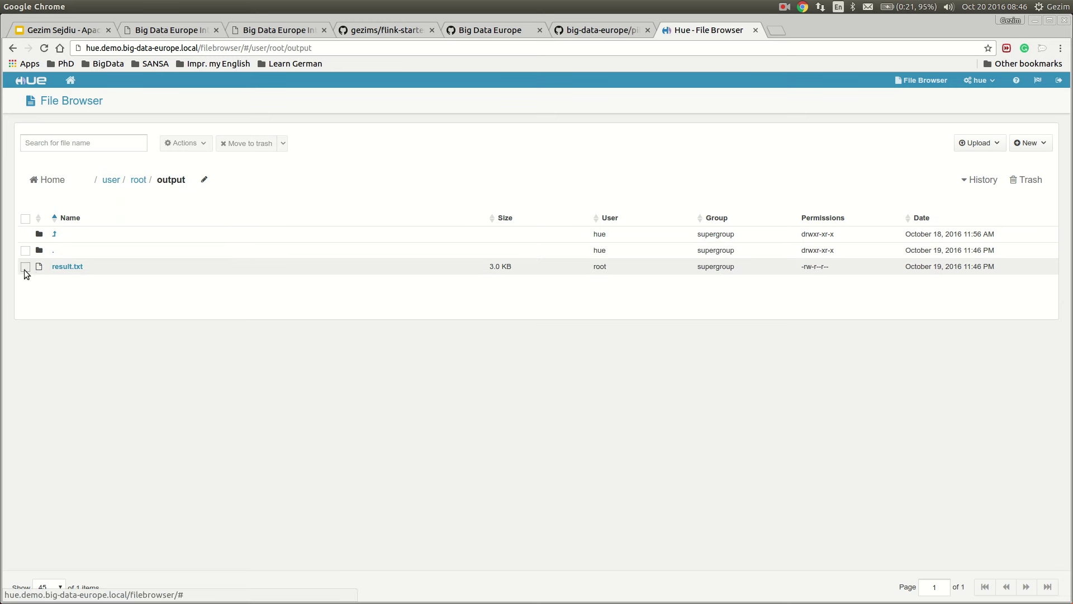
Download result.txt via Actions > Download and open the downloaded file
{"action": "left_click", "coordinate": [25, 266]}
{"action": "left_click", "coordinate": [283, 145]}
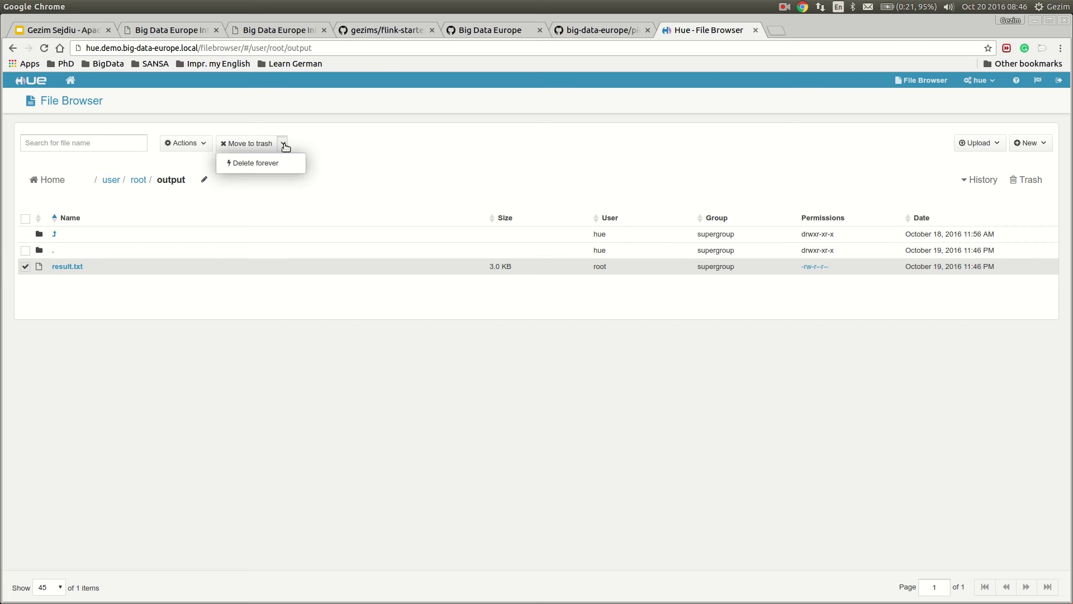
{"action": "left_click", "coordinate": [203, 147]}
{"action": "left_click", "coordinate": [209, 215]}
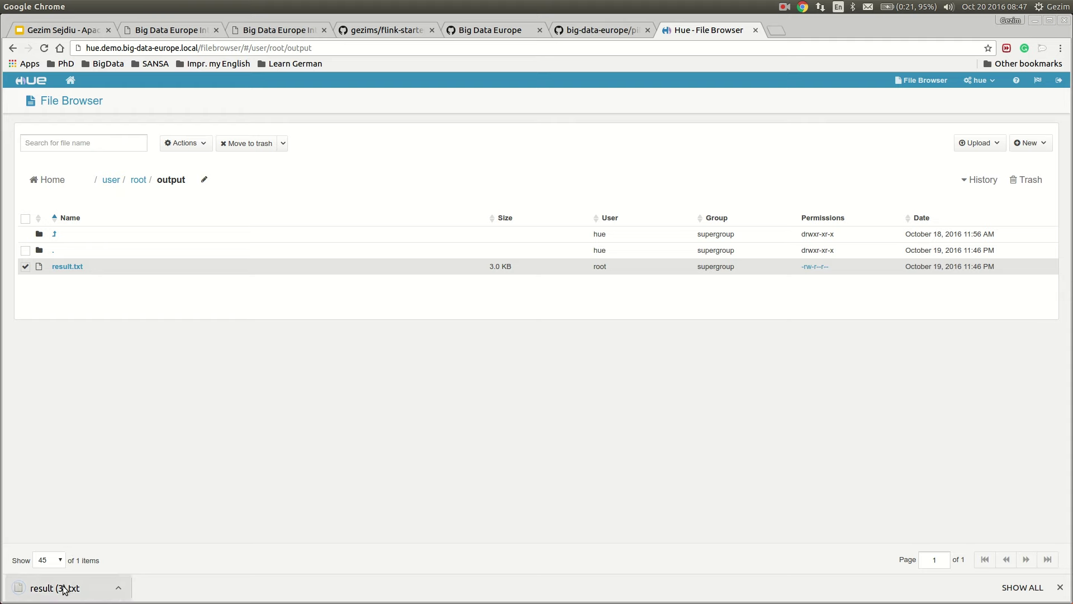
{"action": "left_click", "coordinate": [65, 587]}
Search the word counts in gedit for 'Flink' (30 occurrences), then go back to the Demo Flink application slide
{"action": "left_click", "coordinate": [639, 236]}
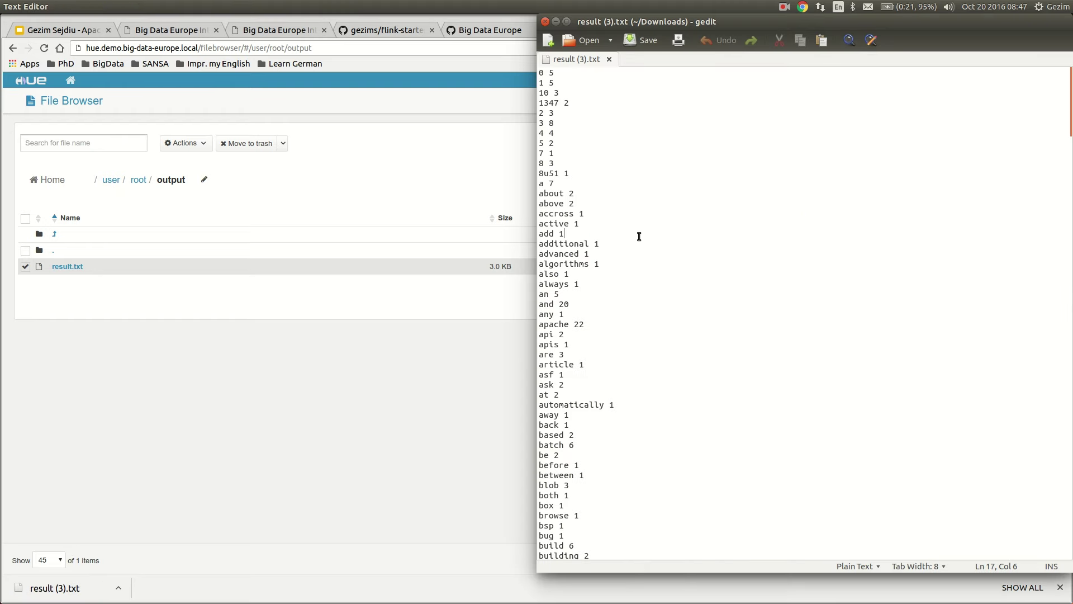
{"action": "key", "text": "ctrl+f"}
{"action": "type", "text": "Flink"}
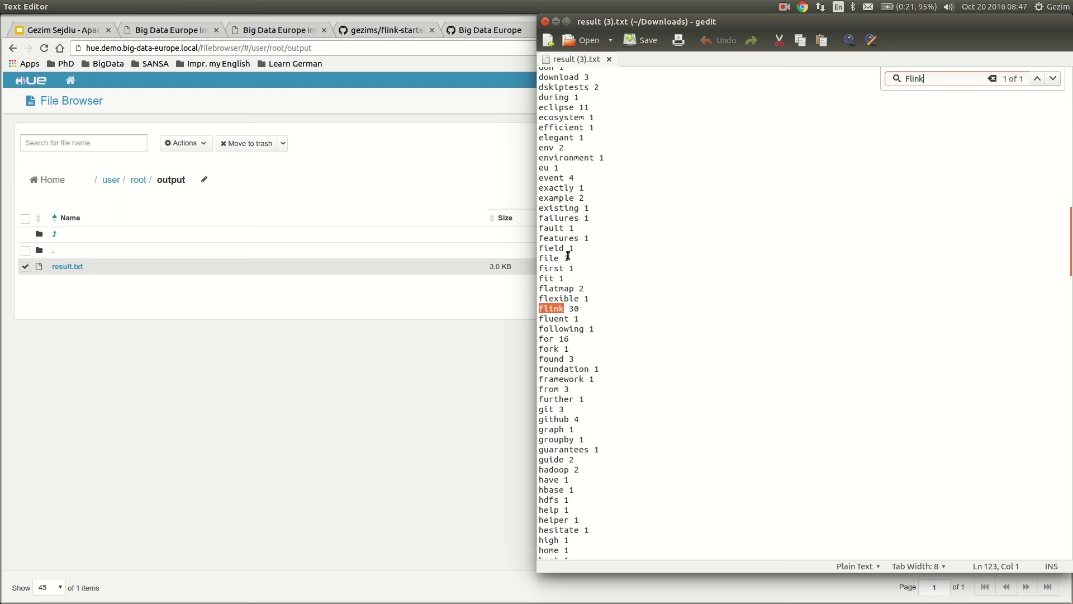
{"action": "left_click", "coordinate": [39, 29]}
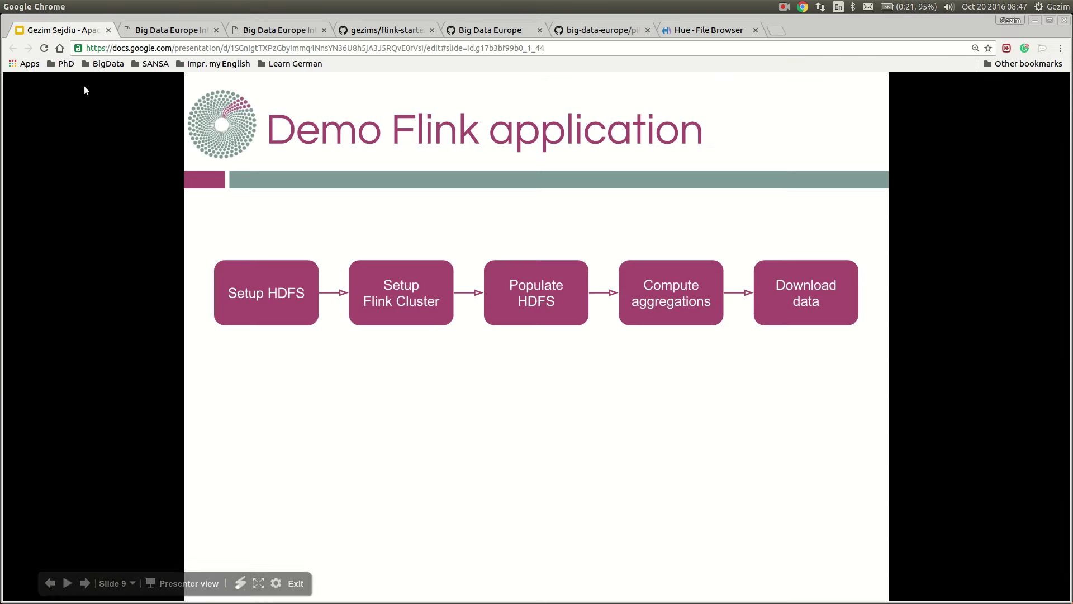